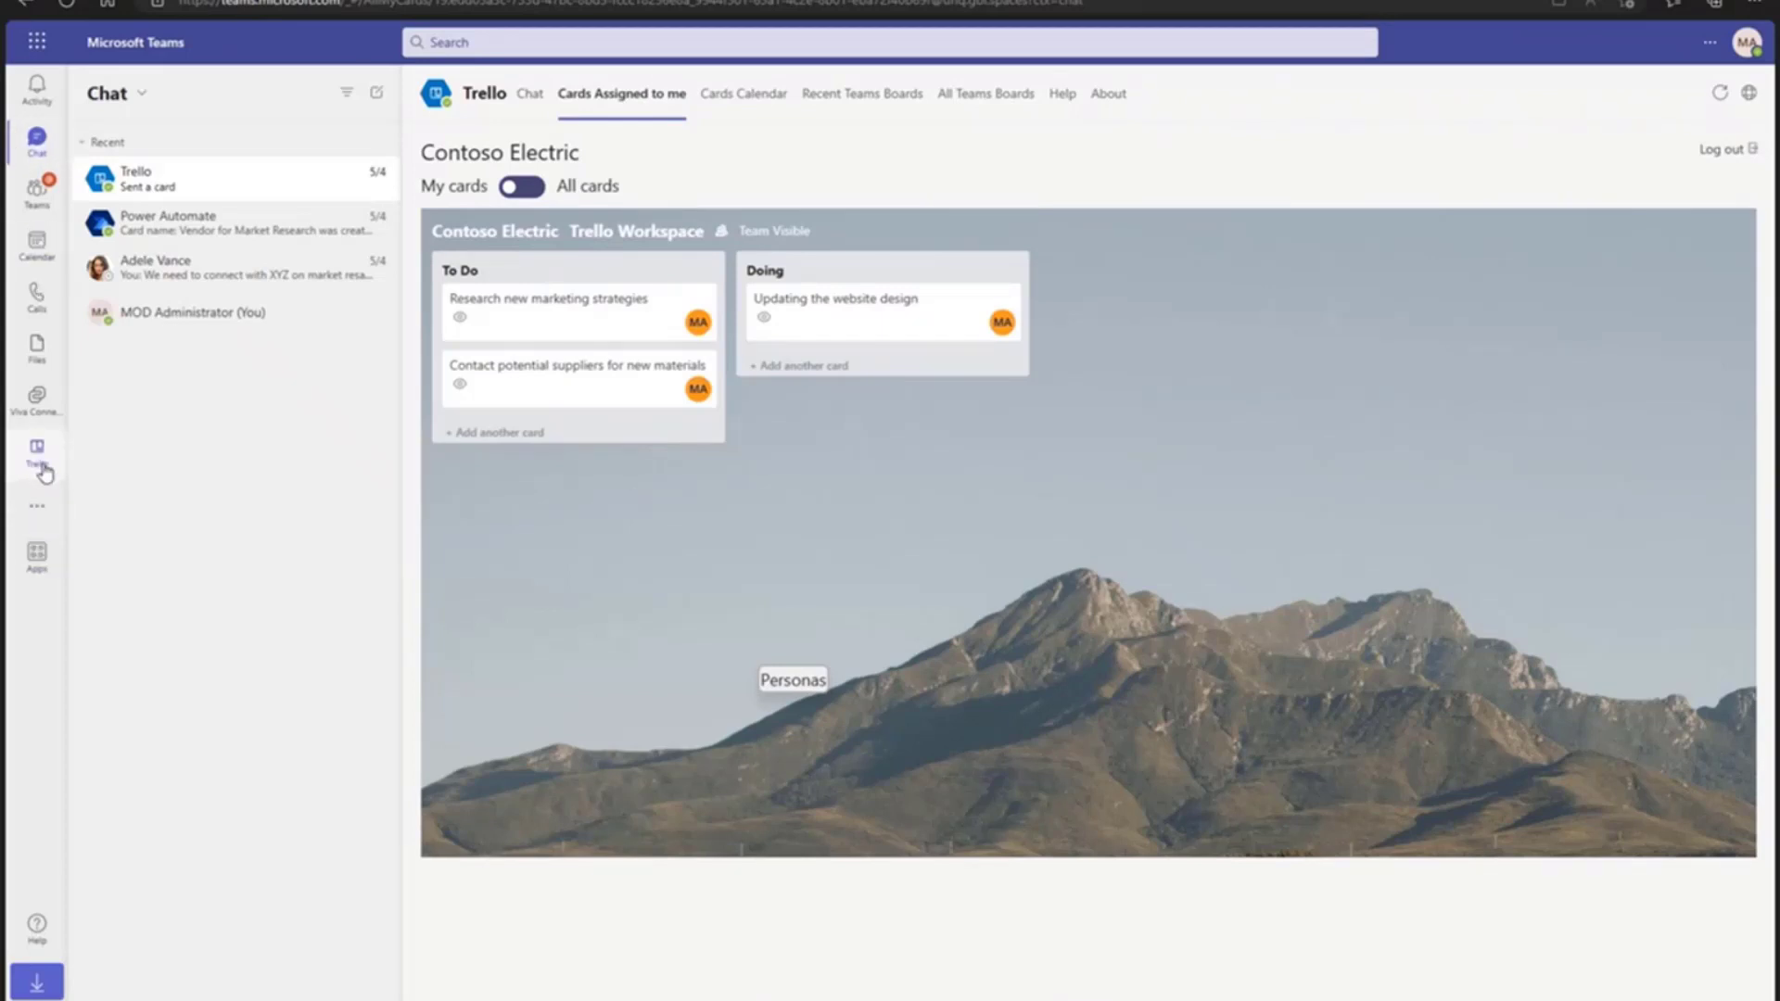
Open the Workflows section of the Teams app store and search it for Trello
click(45, 473)
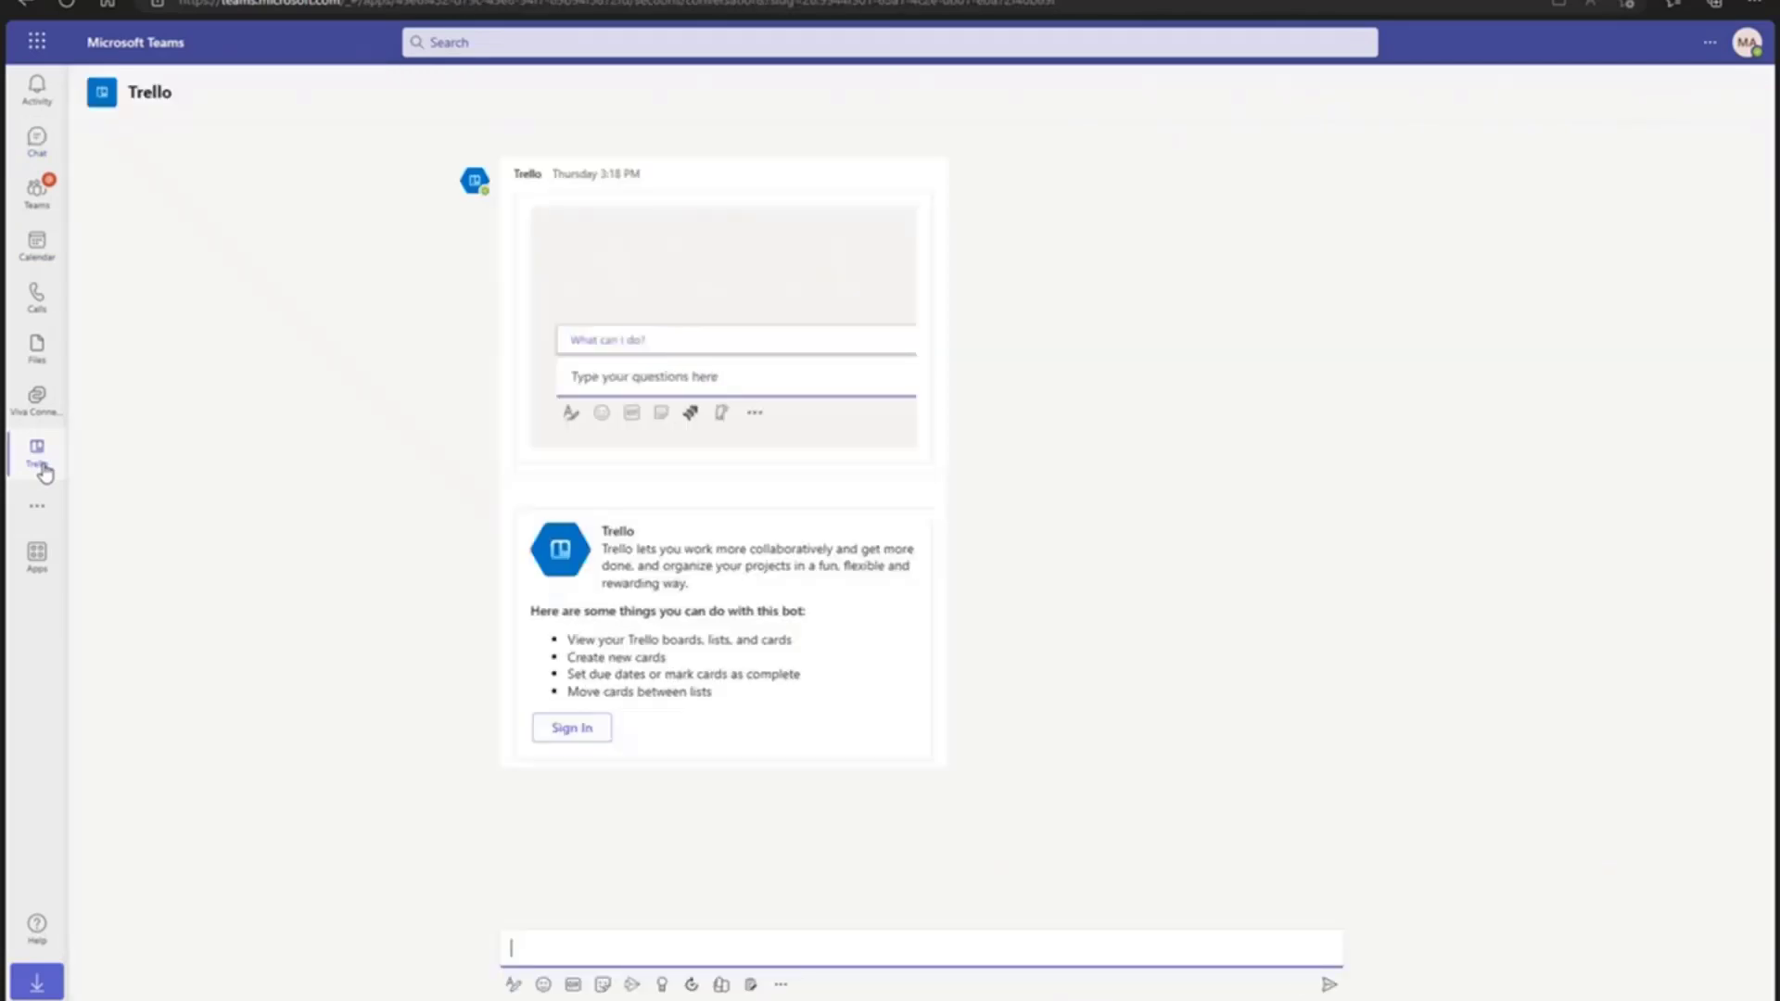
click(39, 571)
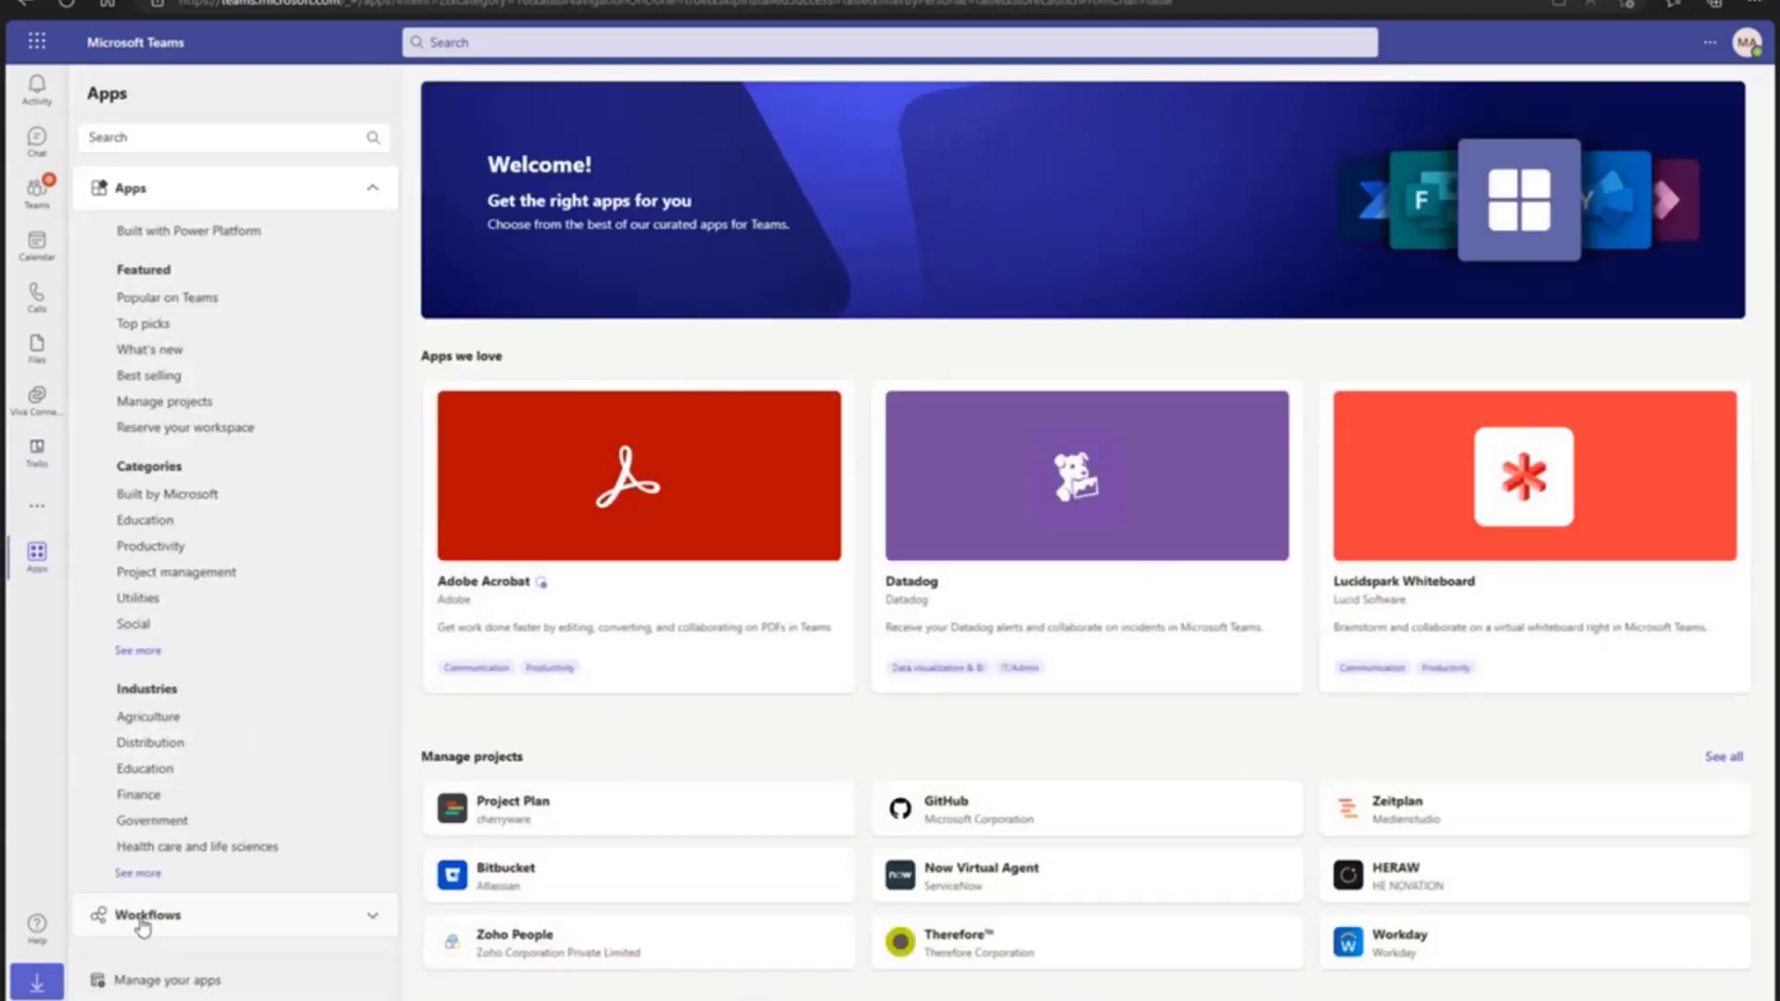
click(141, 919)
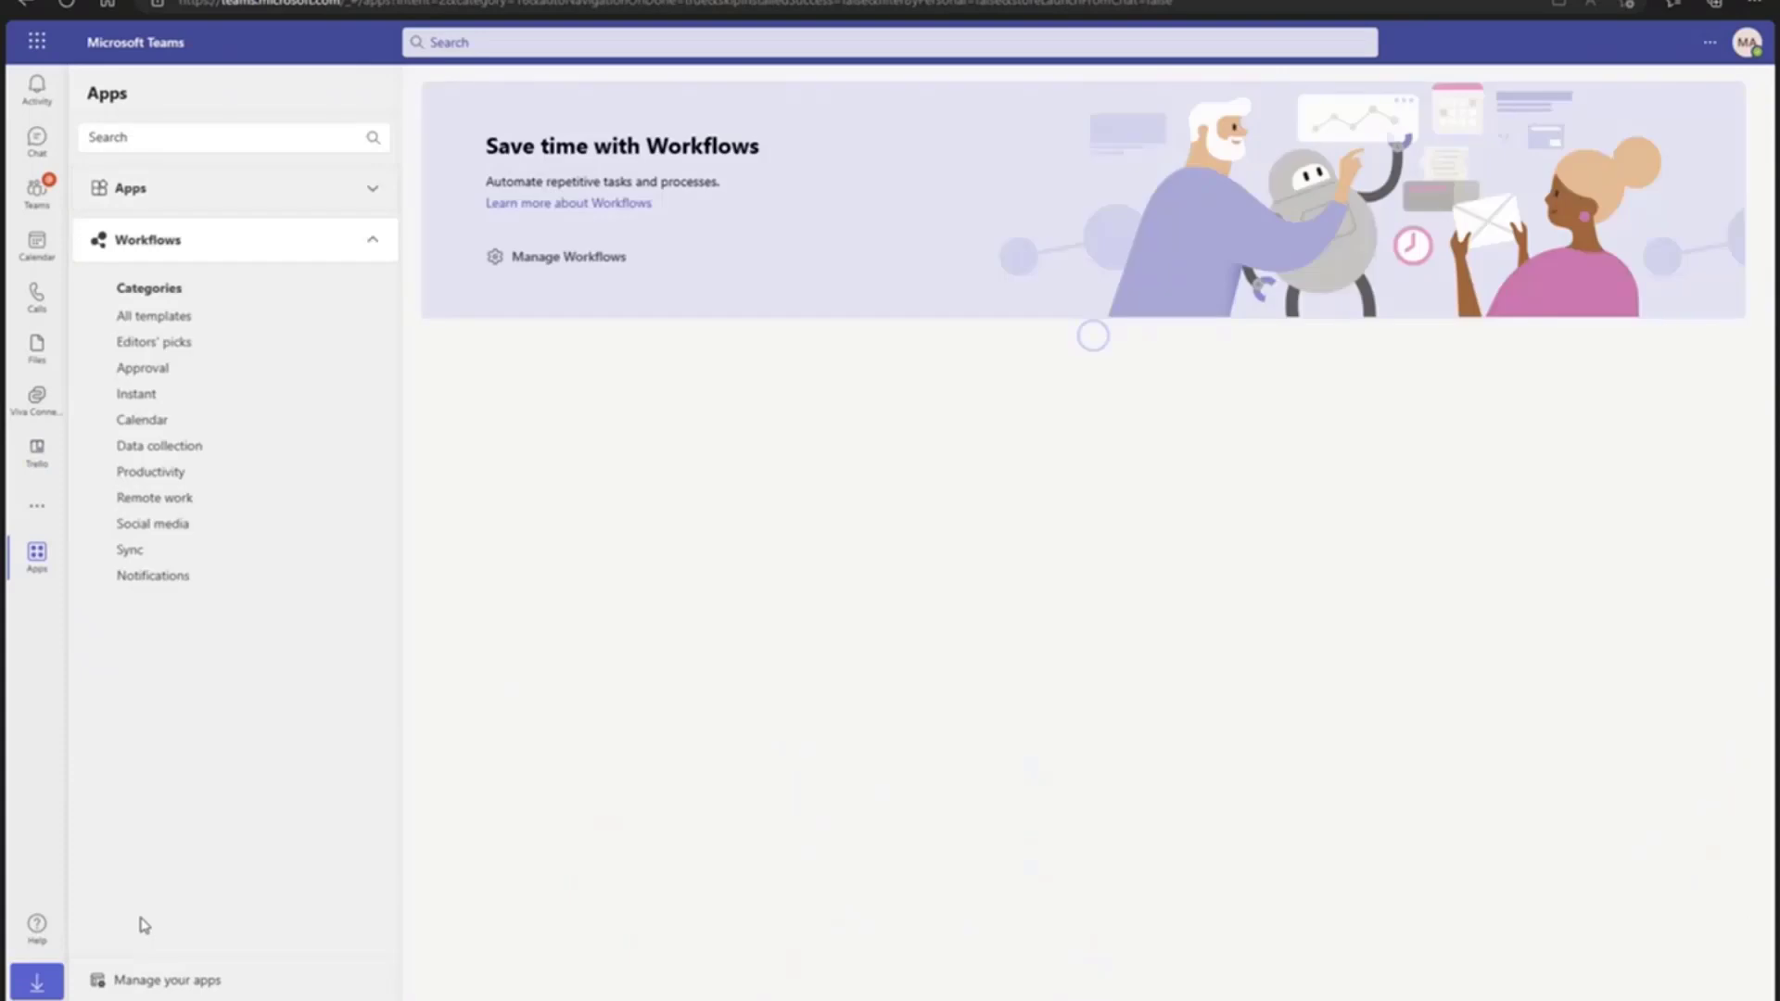
click(182, 139)
text(Trello)
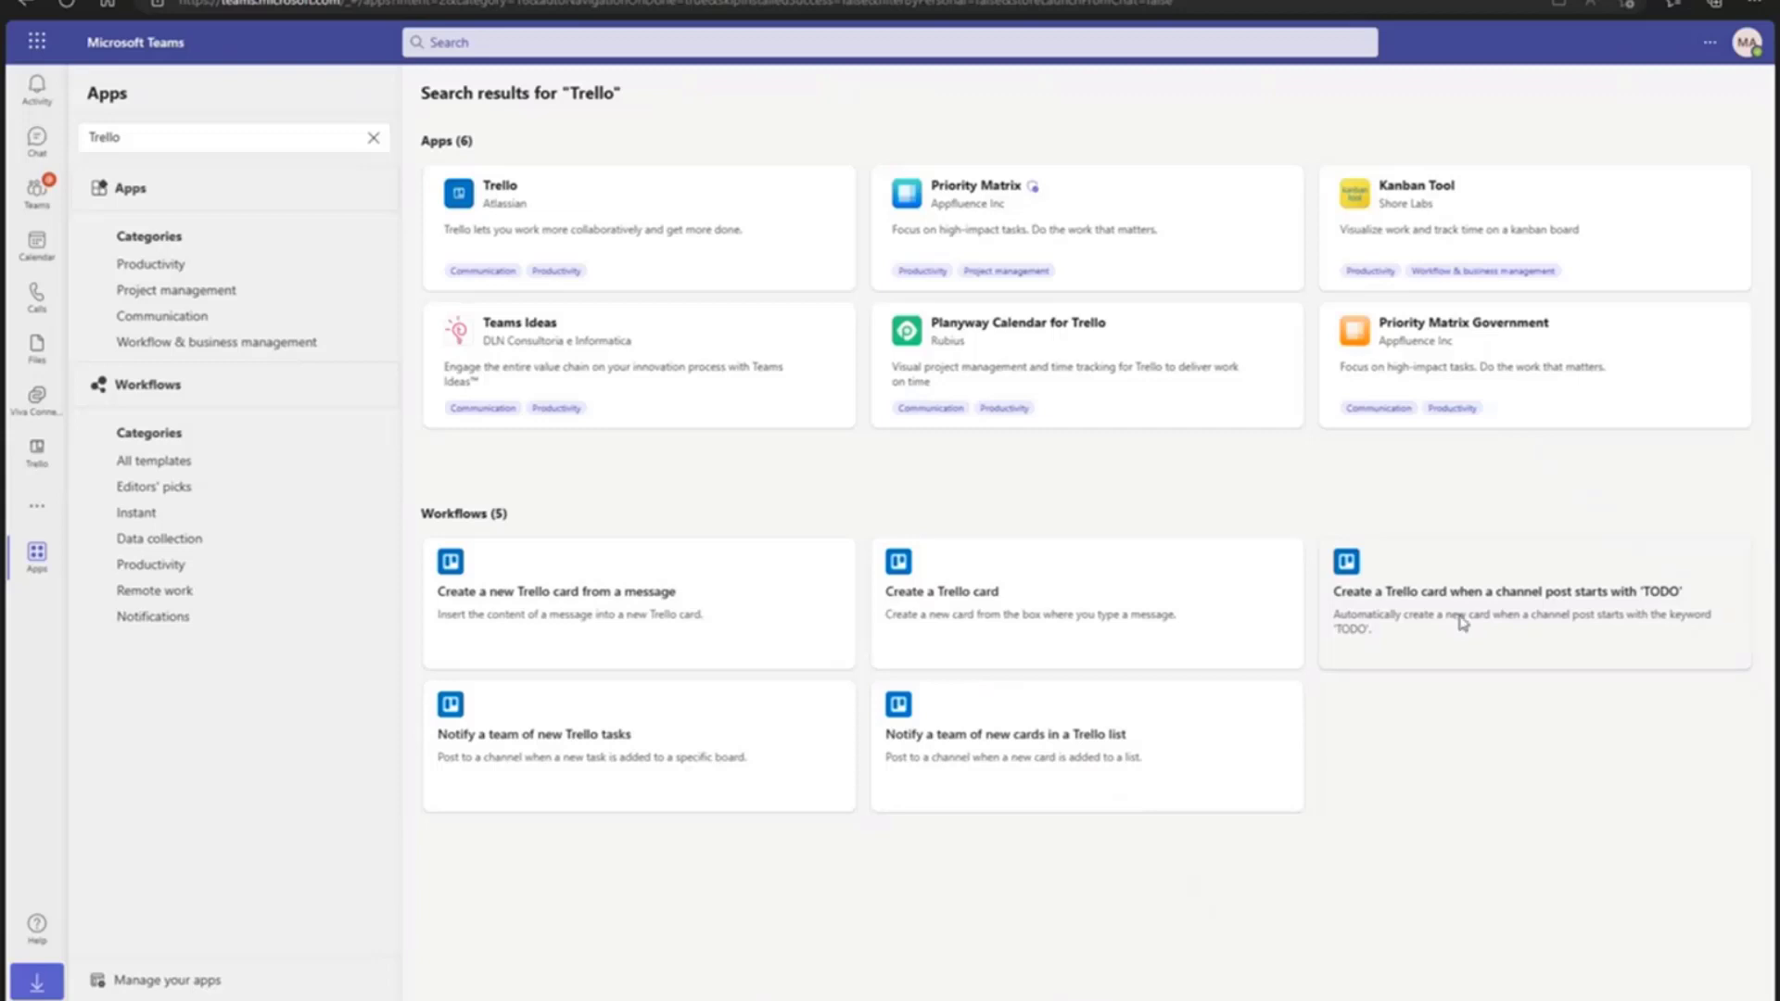
Start the workflow template "Create a Trello card when a channel post starts with 'TODO'" and sign in to its Microsoft Teams and Trello connections
click(1460, 623)
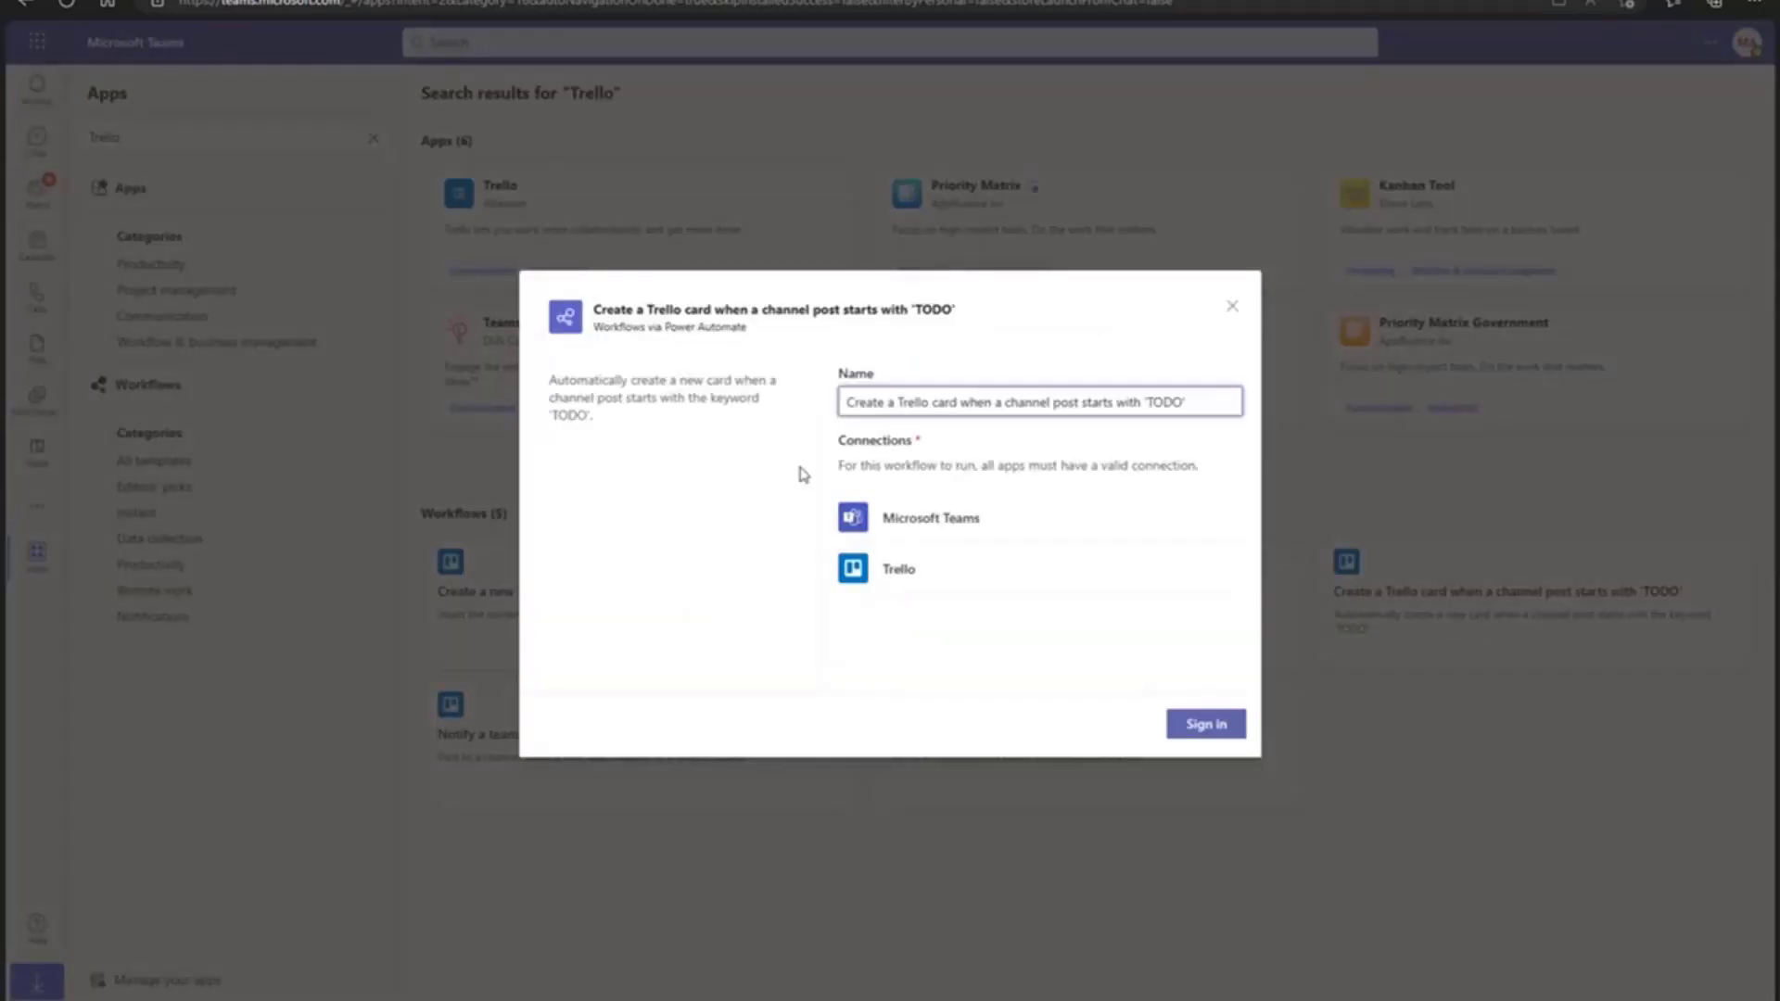
click(1206, 724)
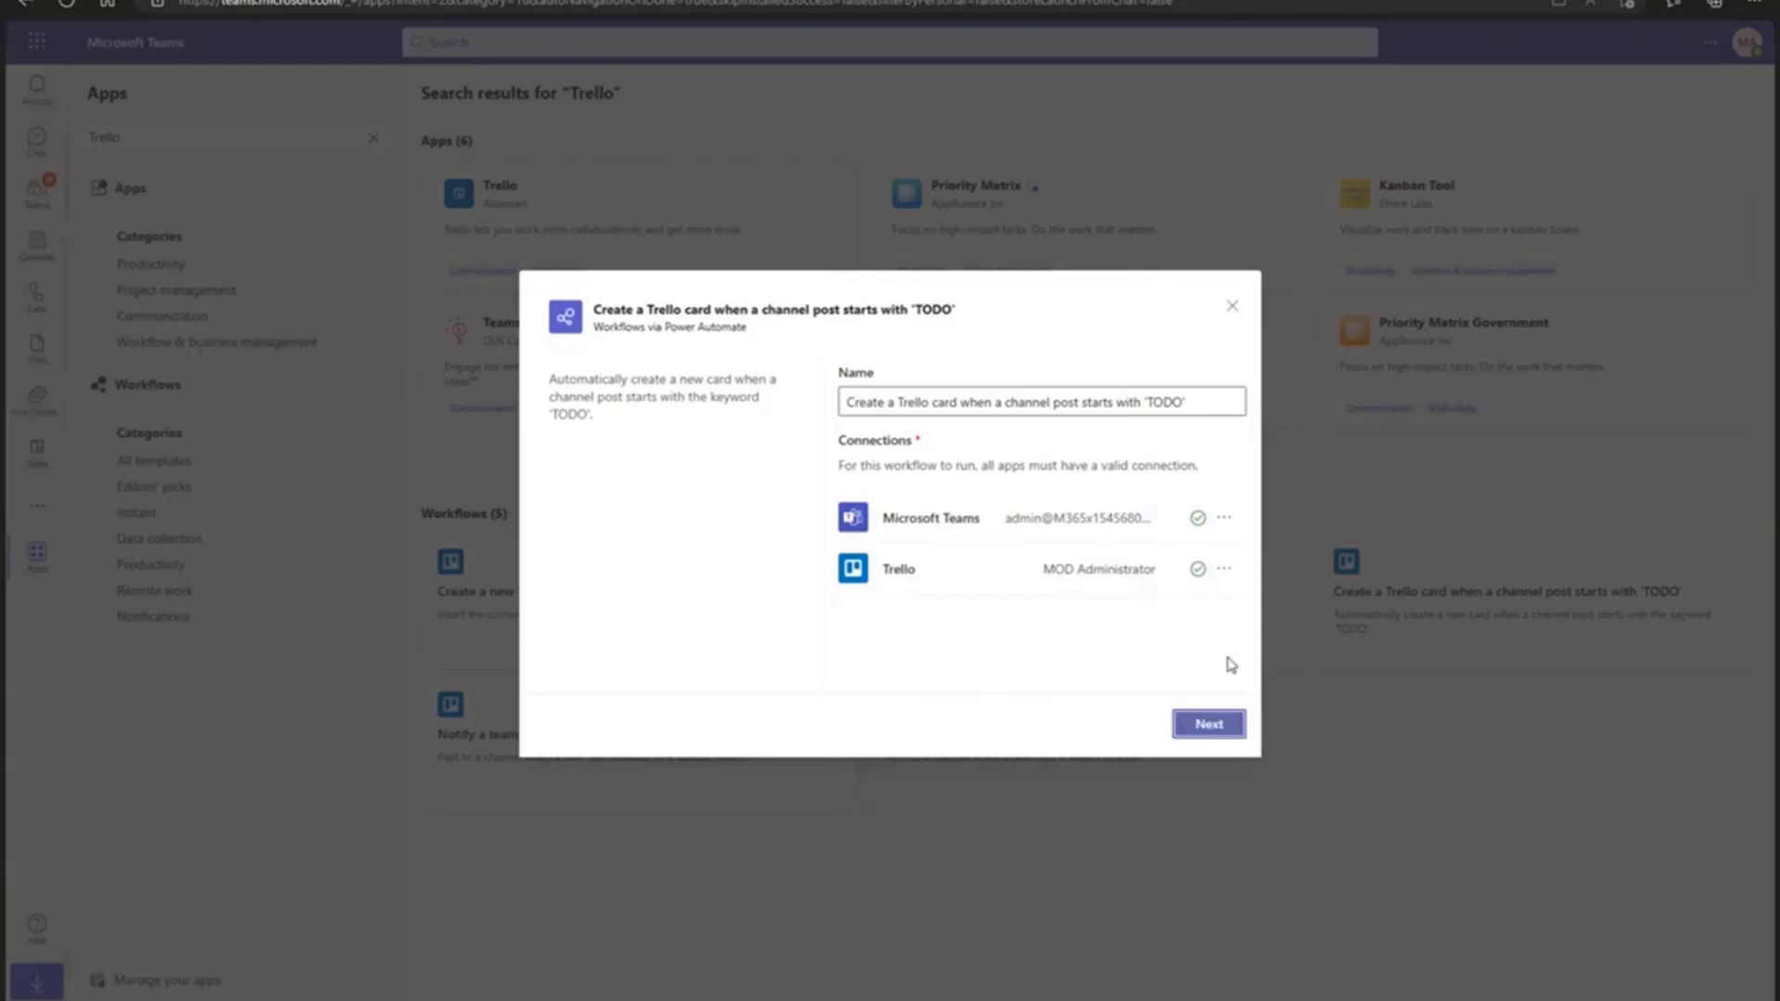
click(1229, 733)
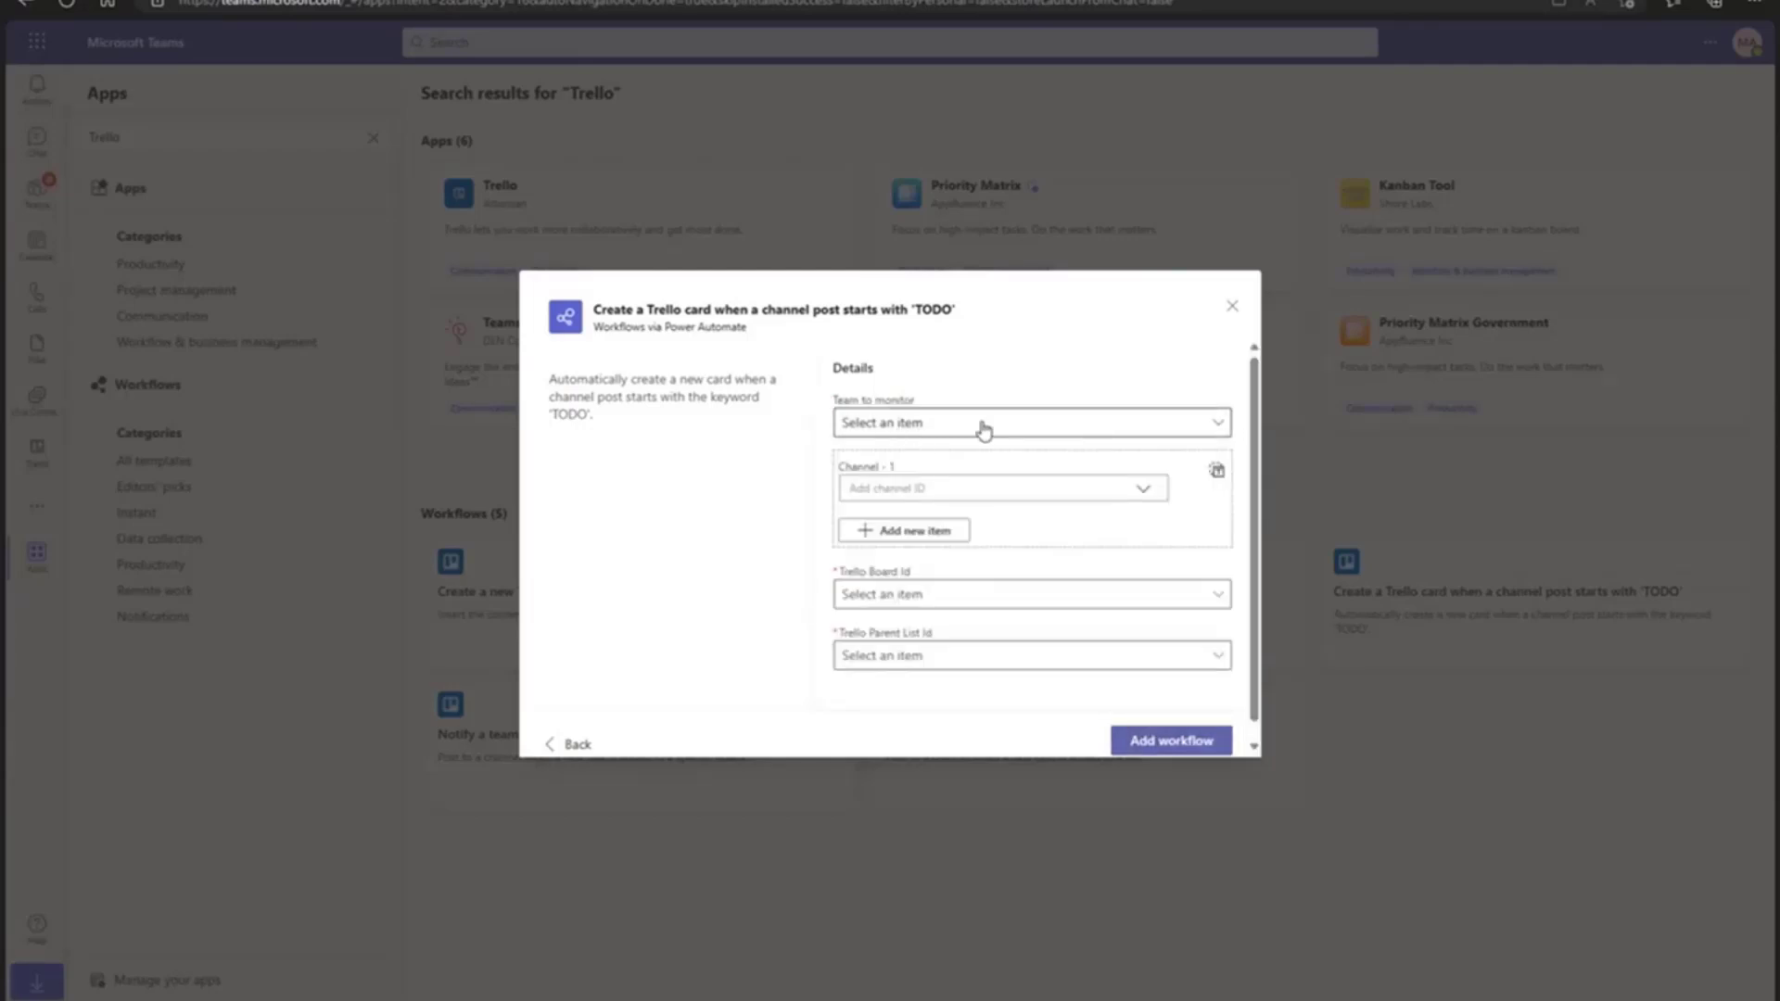
Set the workflow's team to monitor to Contoso marketing and its channel to General
click(984, 426)
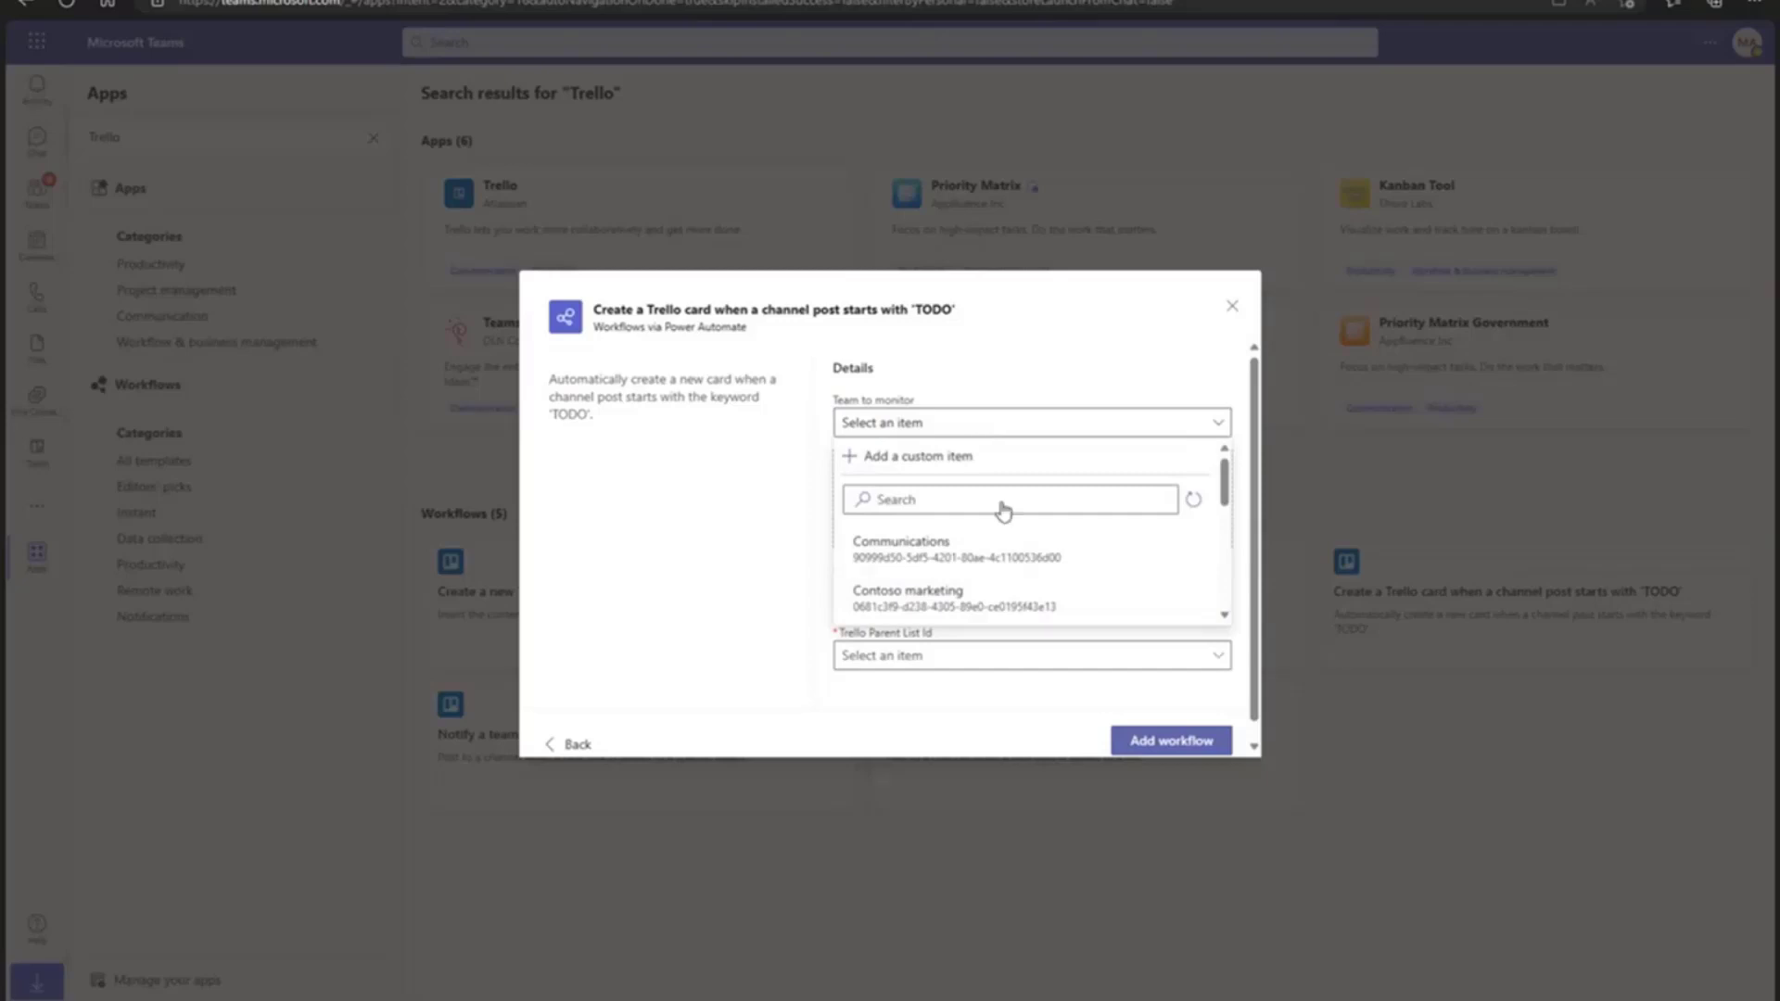
click(983, 610)
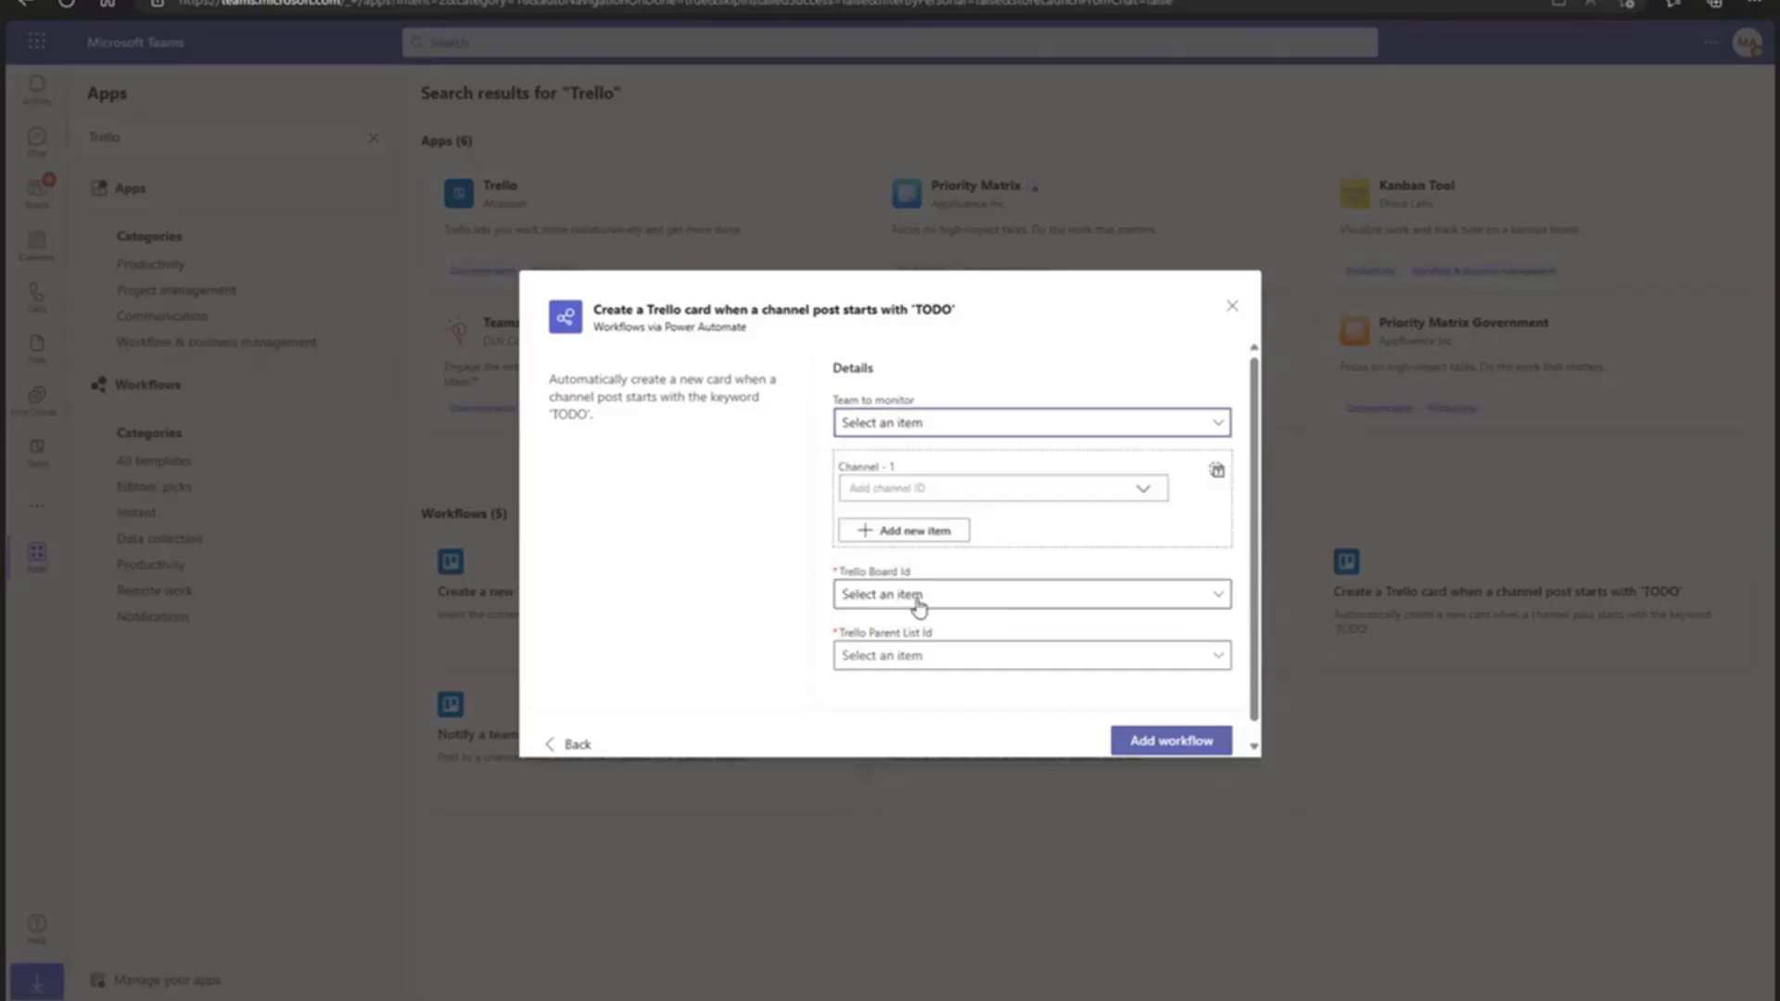
click(1141, 498)
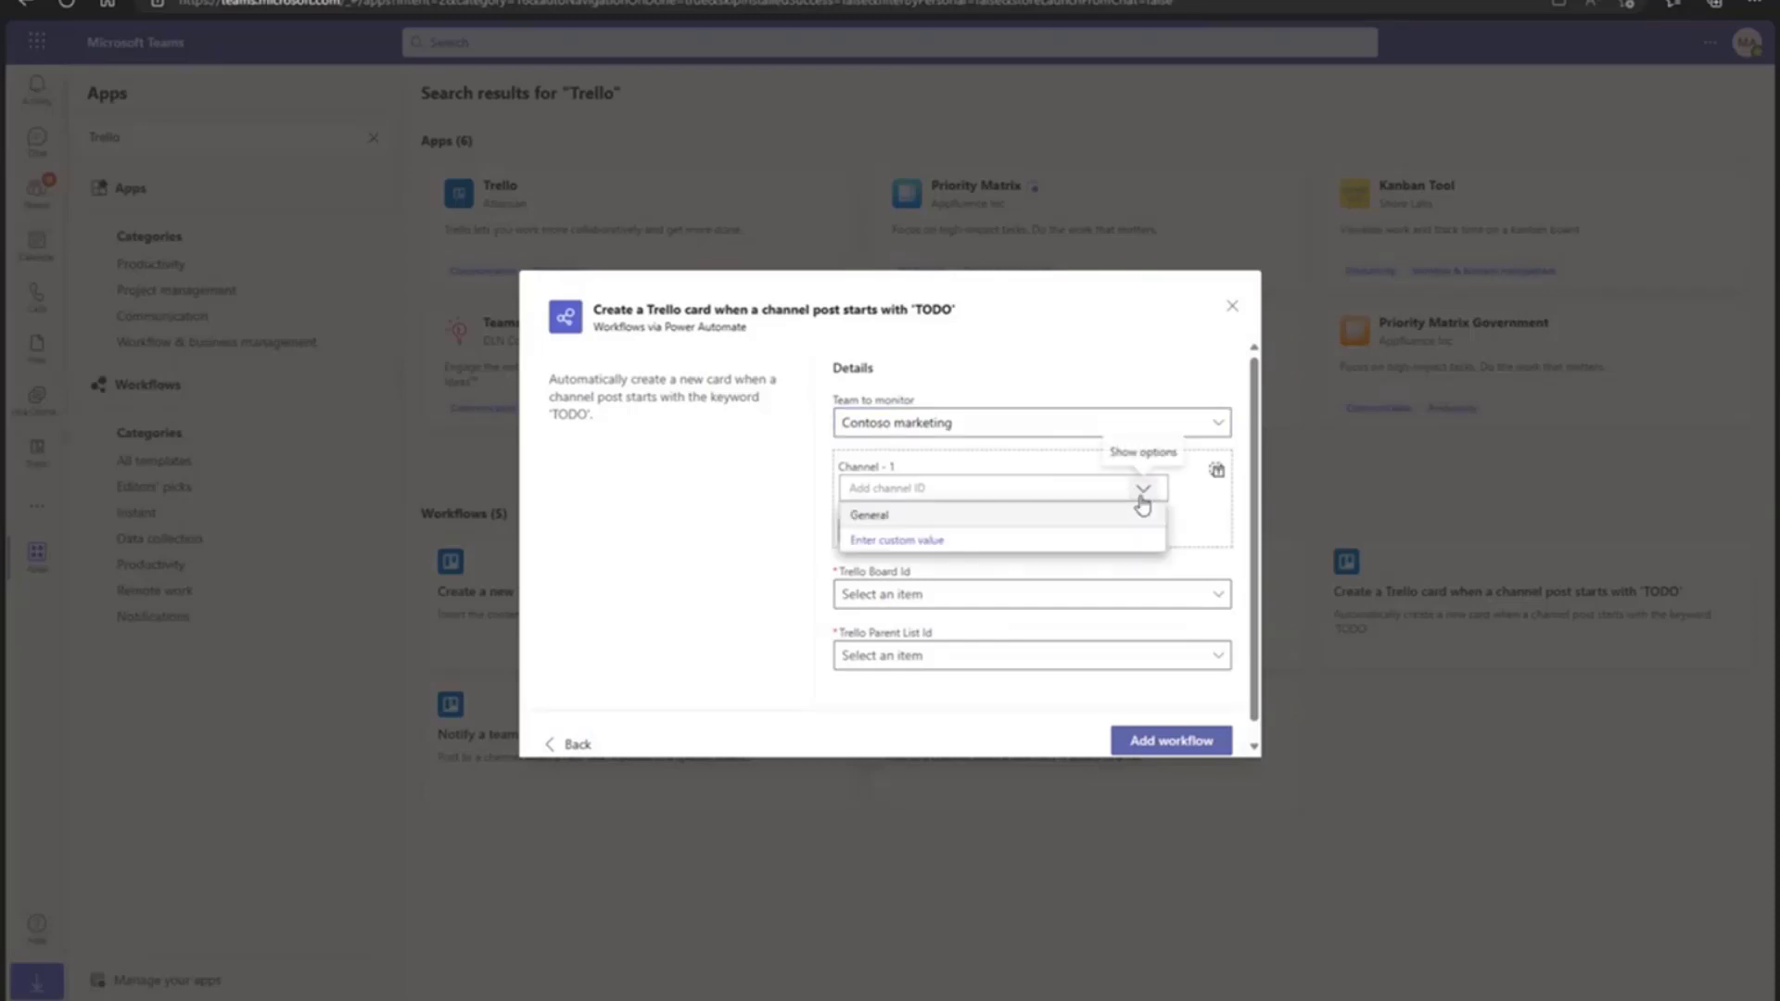
click(1032, 528)
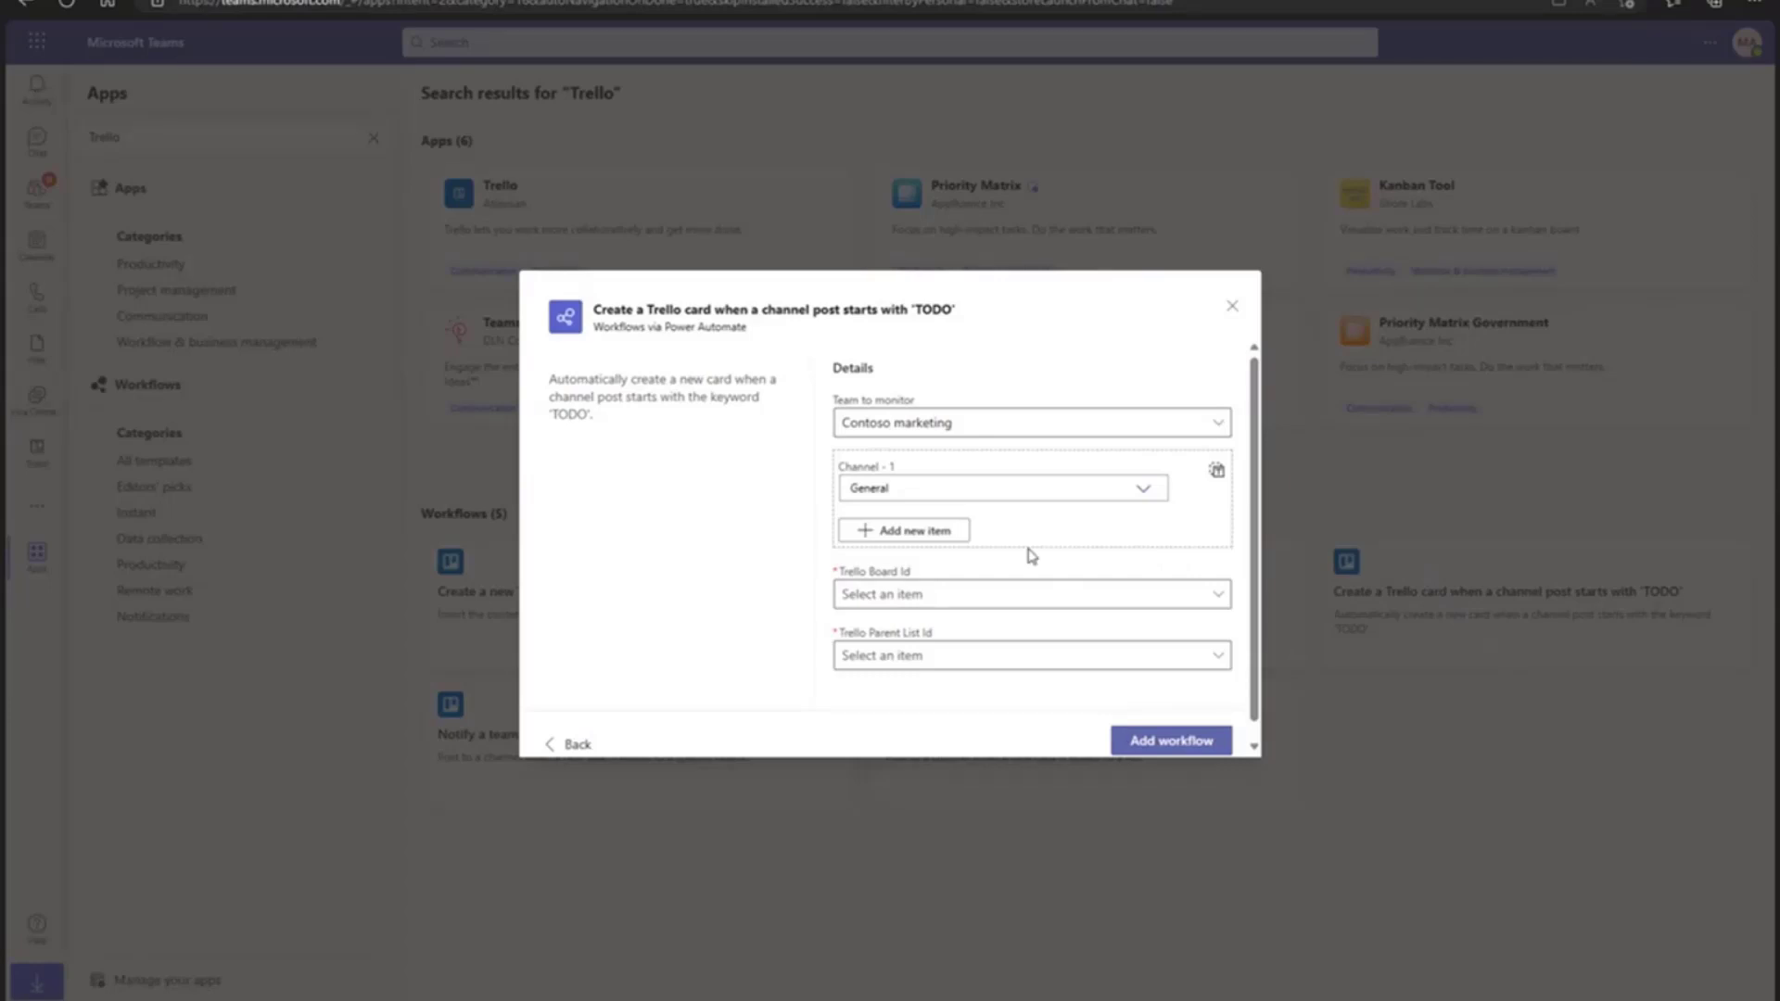
Add the workflow with Contoso Electric as Trello board and Doing as parent list, and open its management page
click(950, 602)
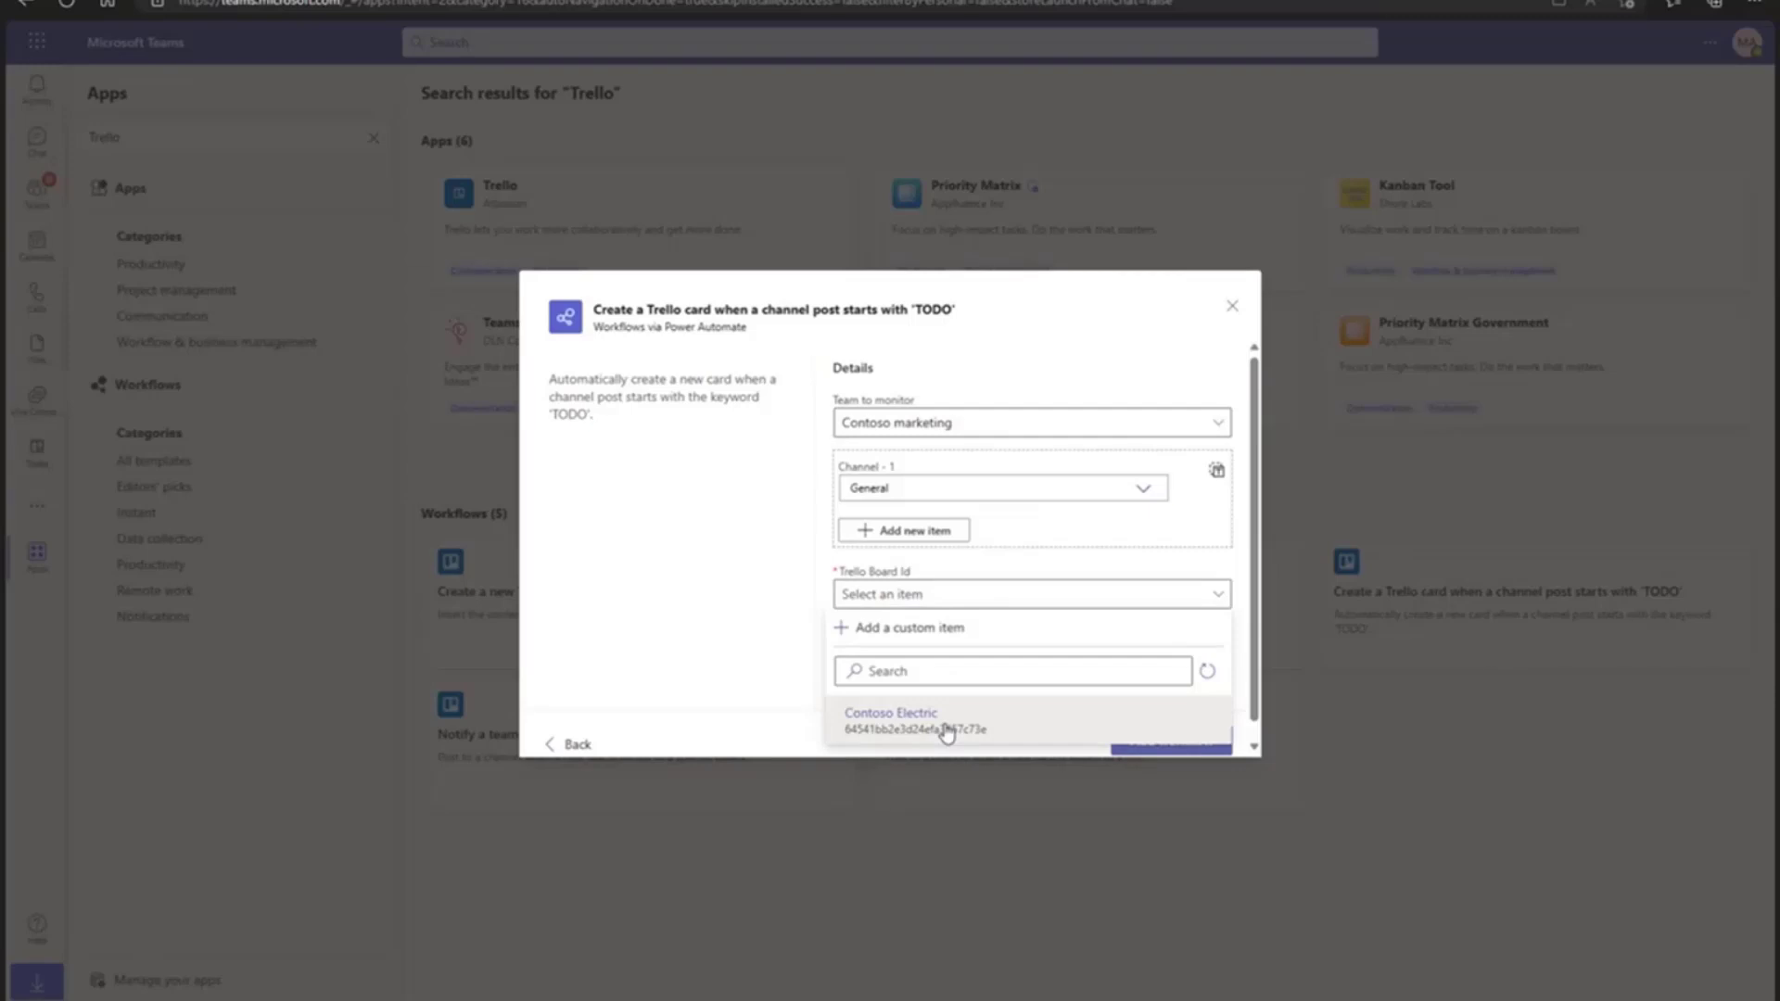
click(945, 732)
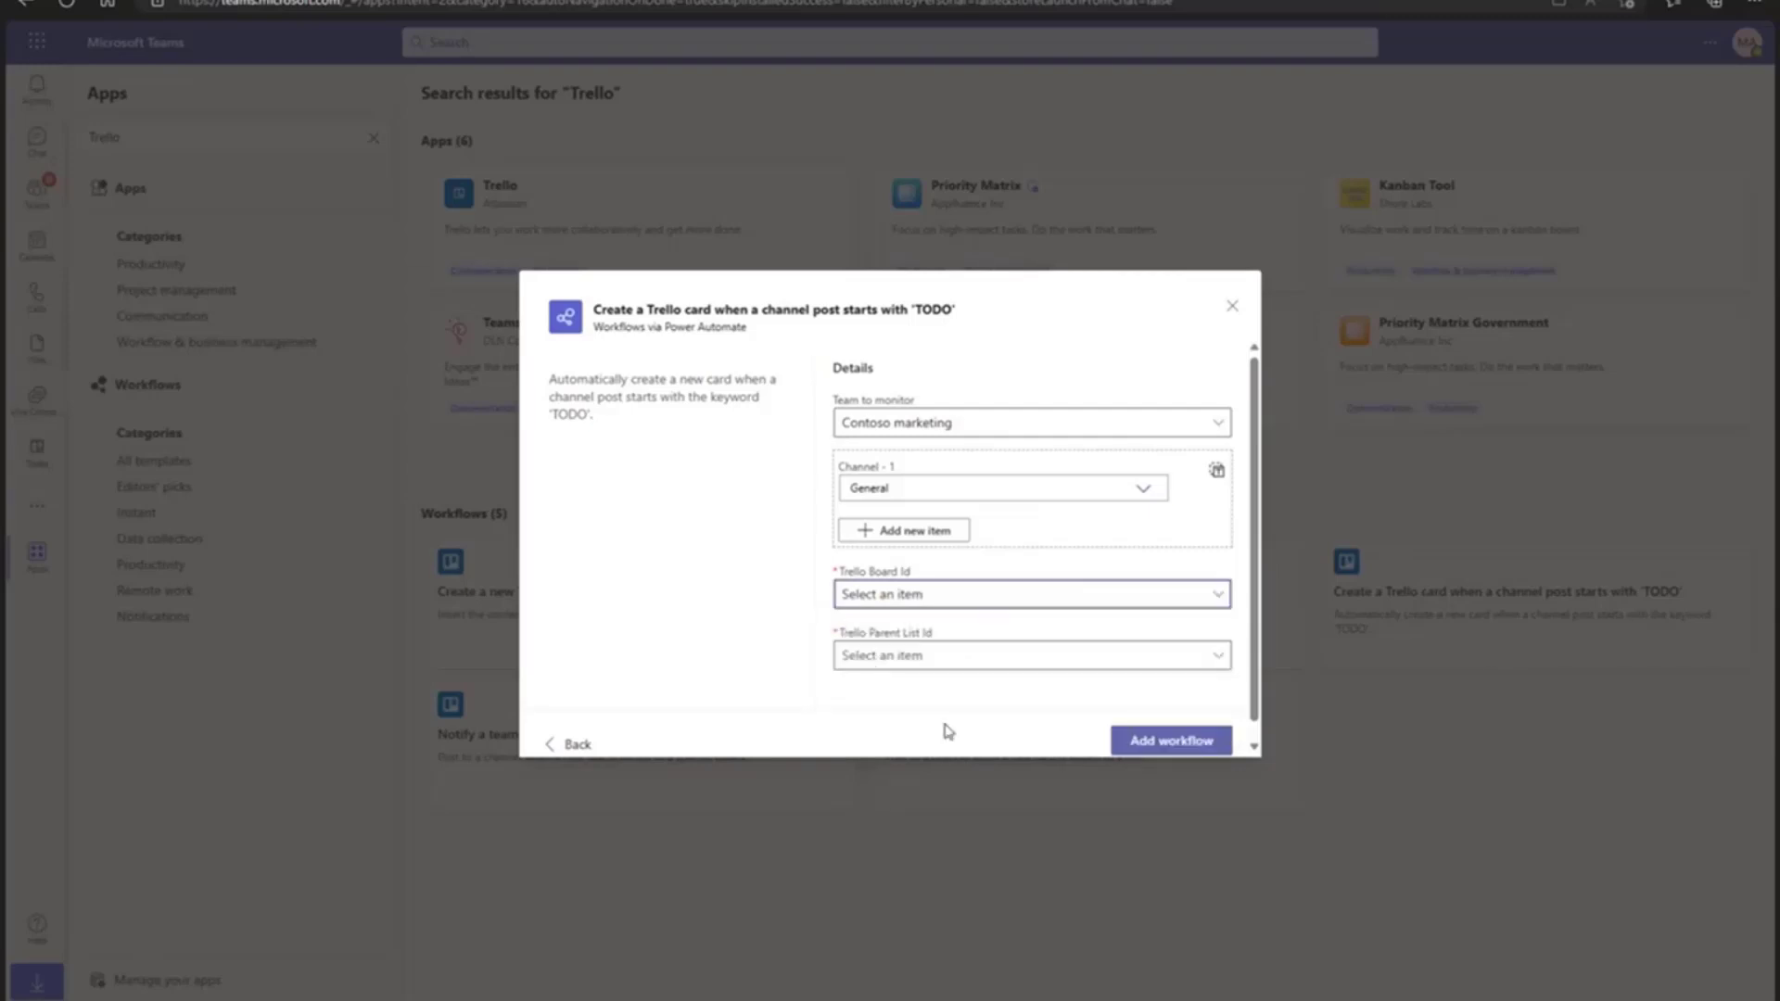
click(1003, 662)
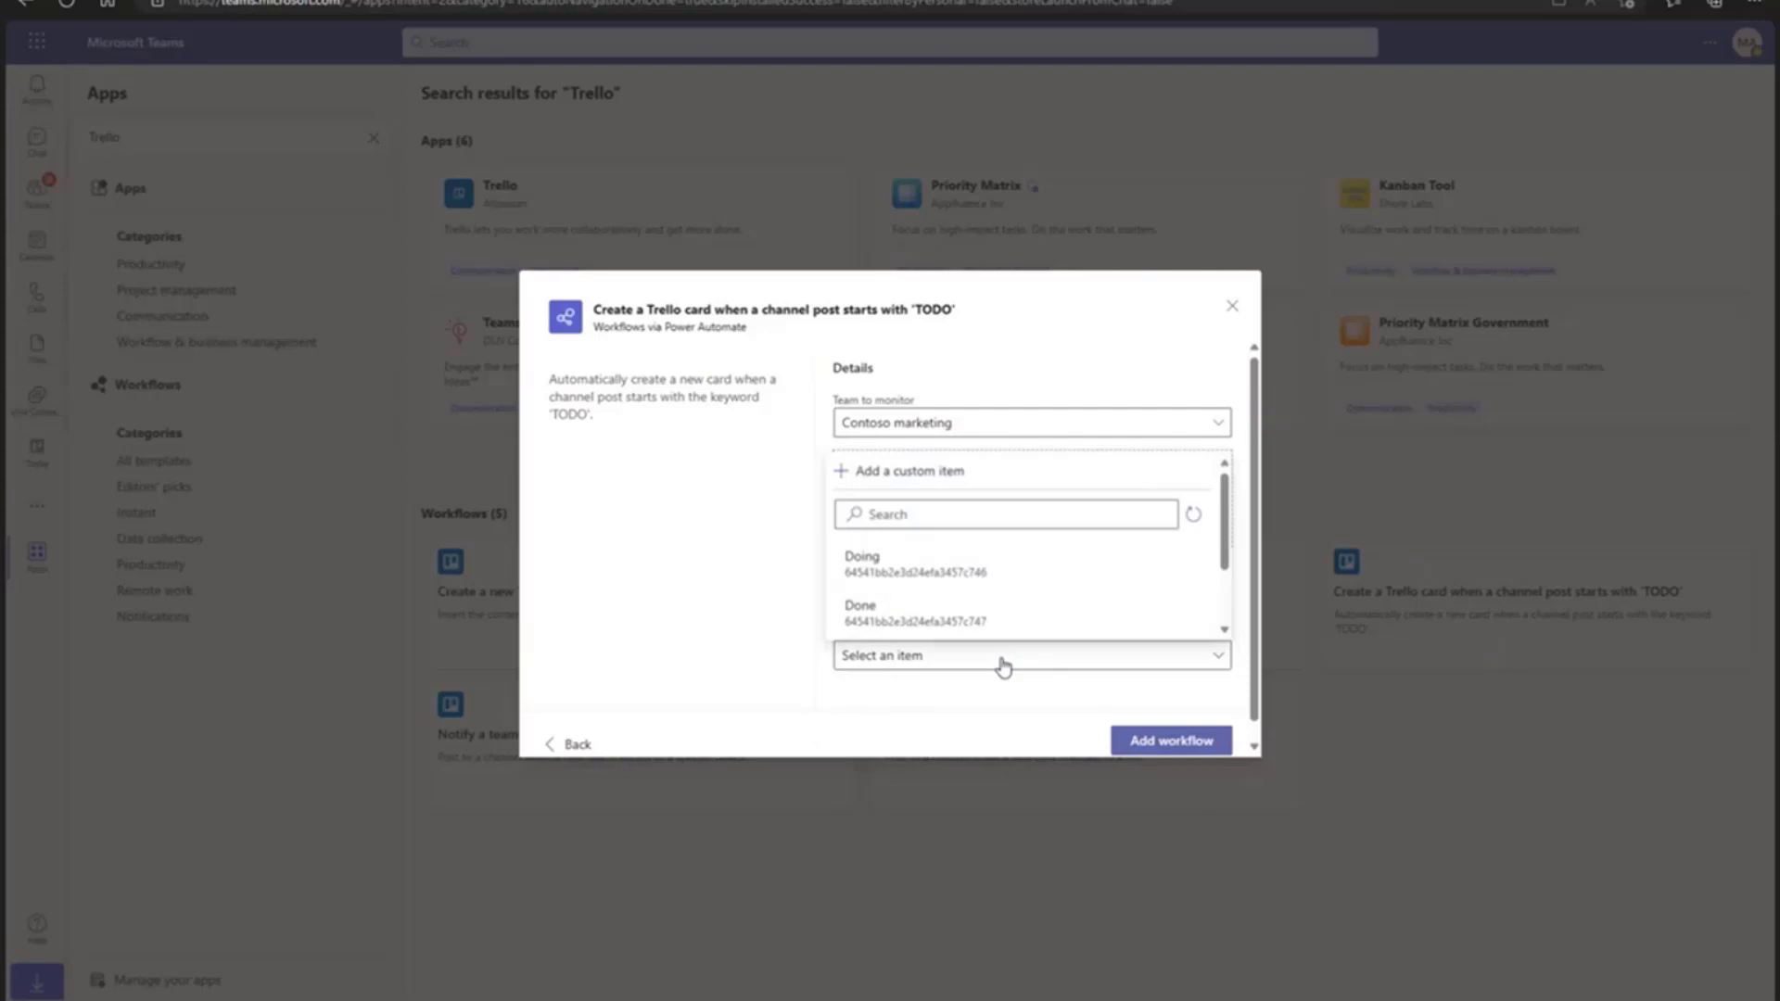
click(907, 575)
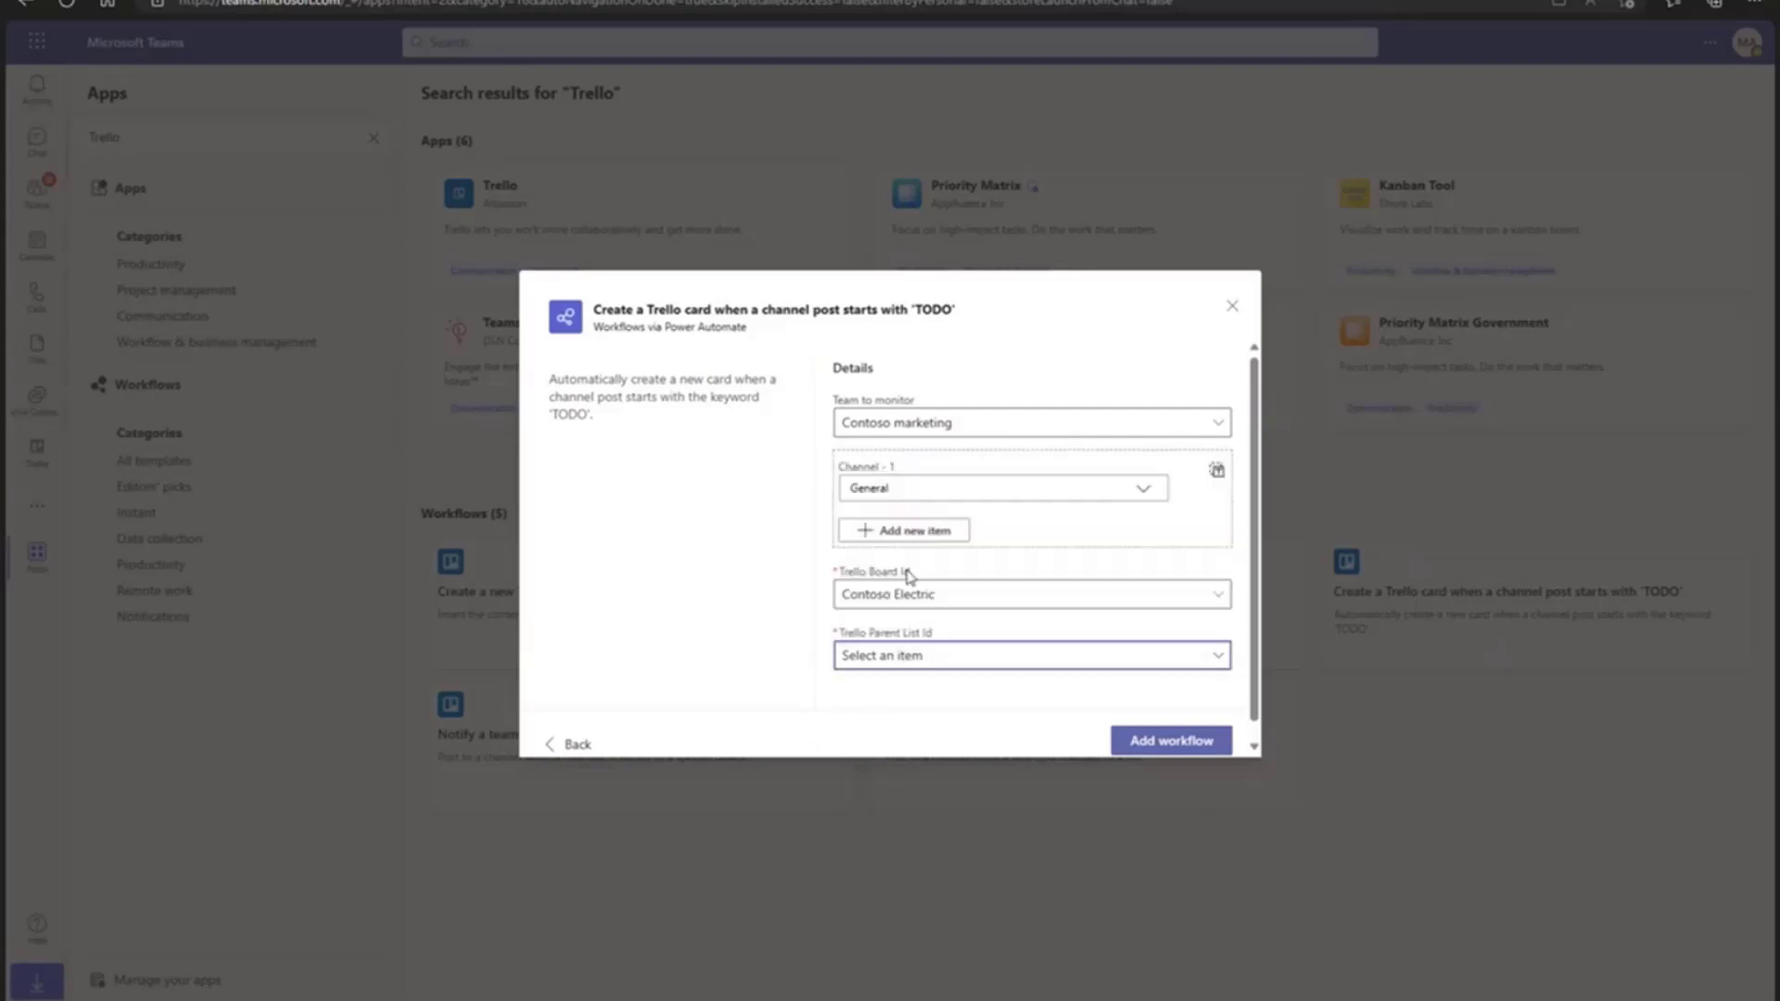
click(1172, 743)
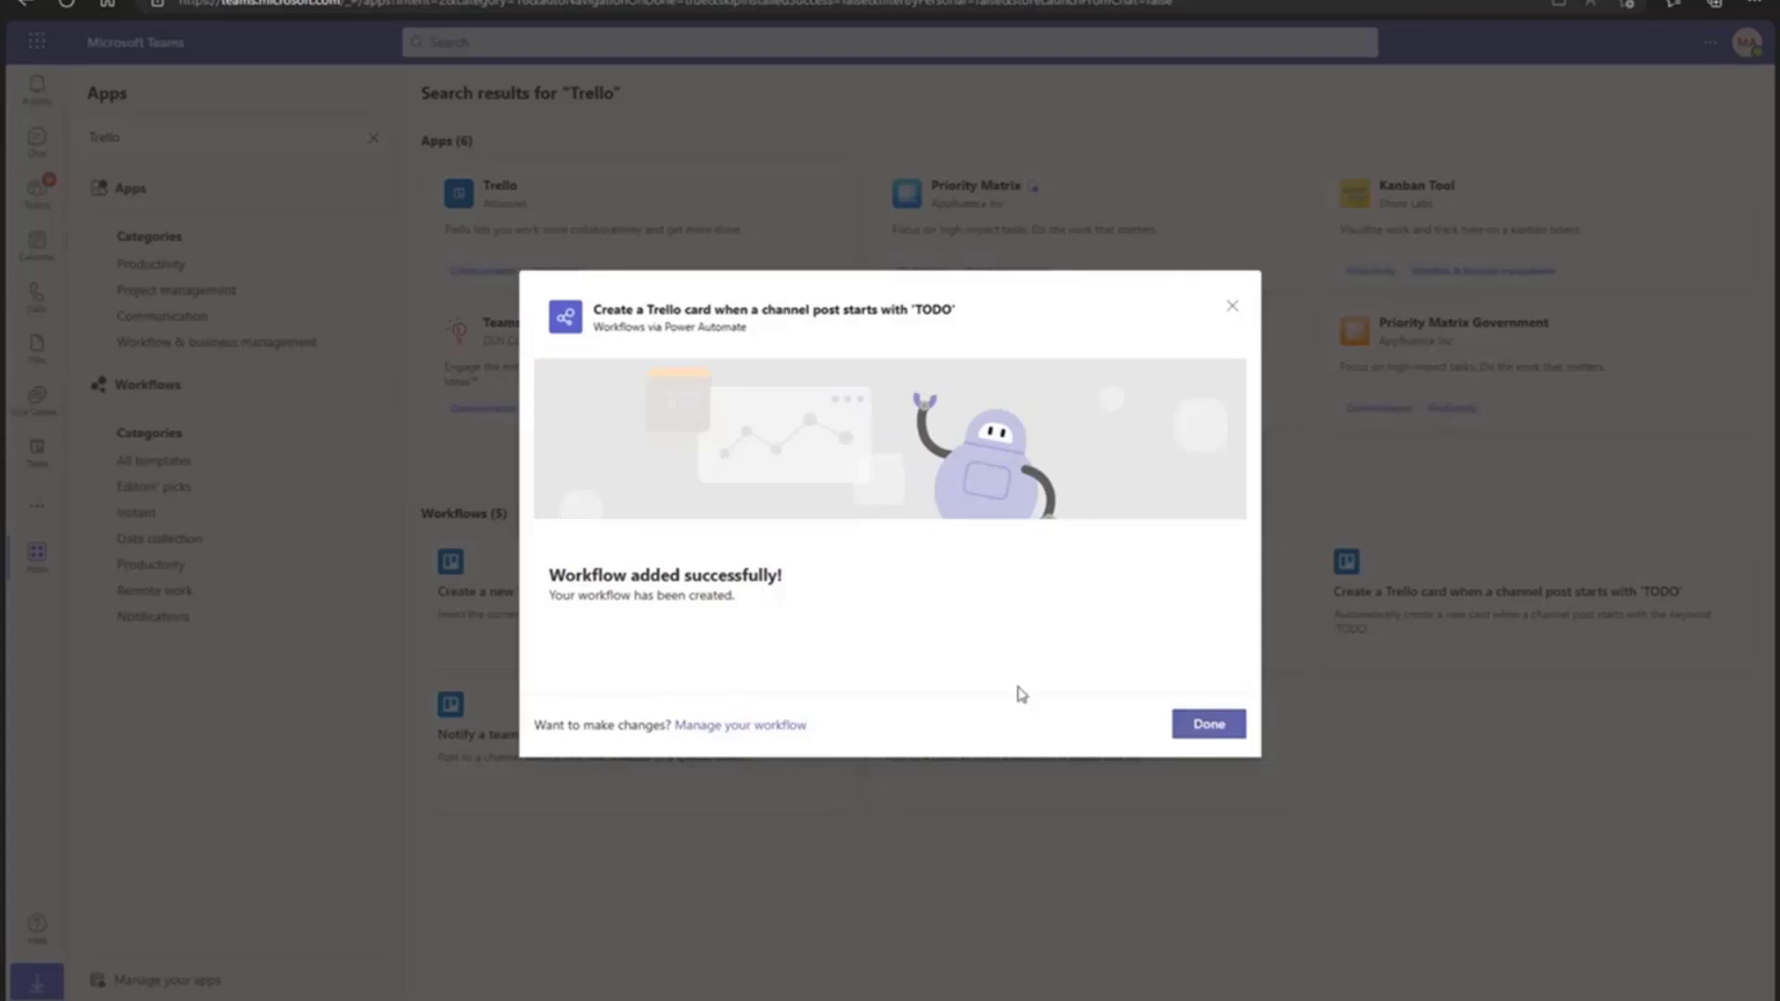
click(737, 726)
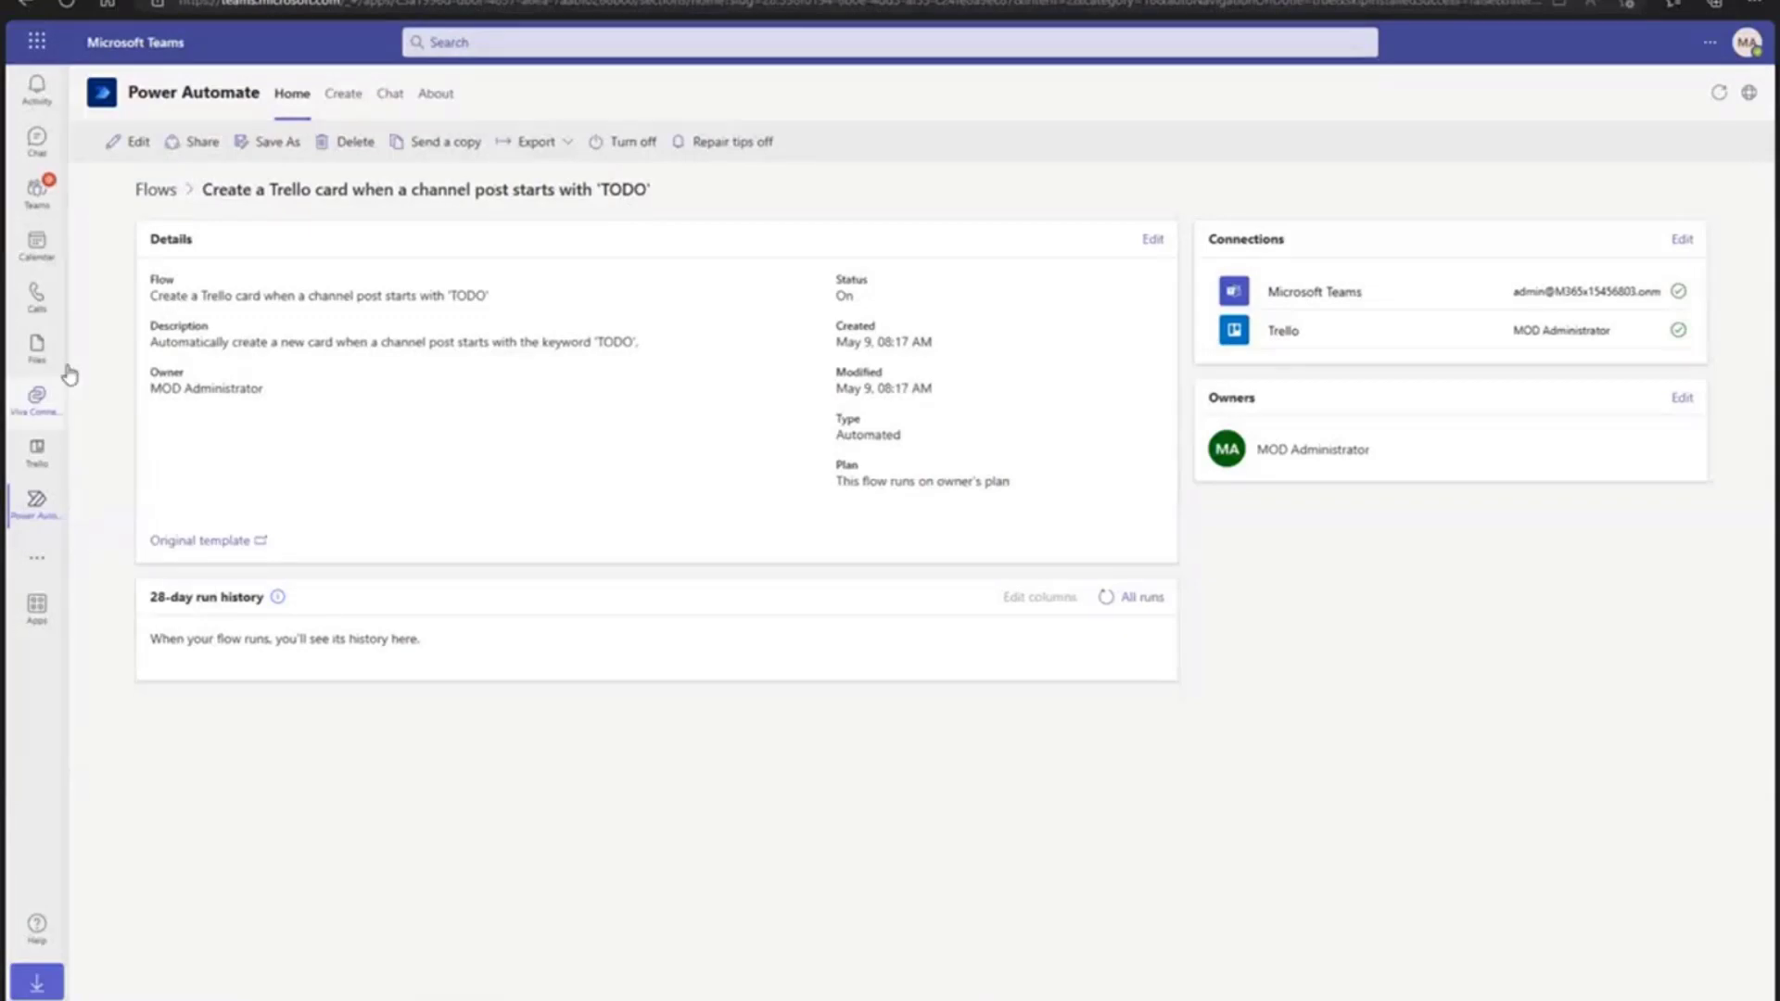
Open the General channel of the Contoso marketing team
click(35, 193)
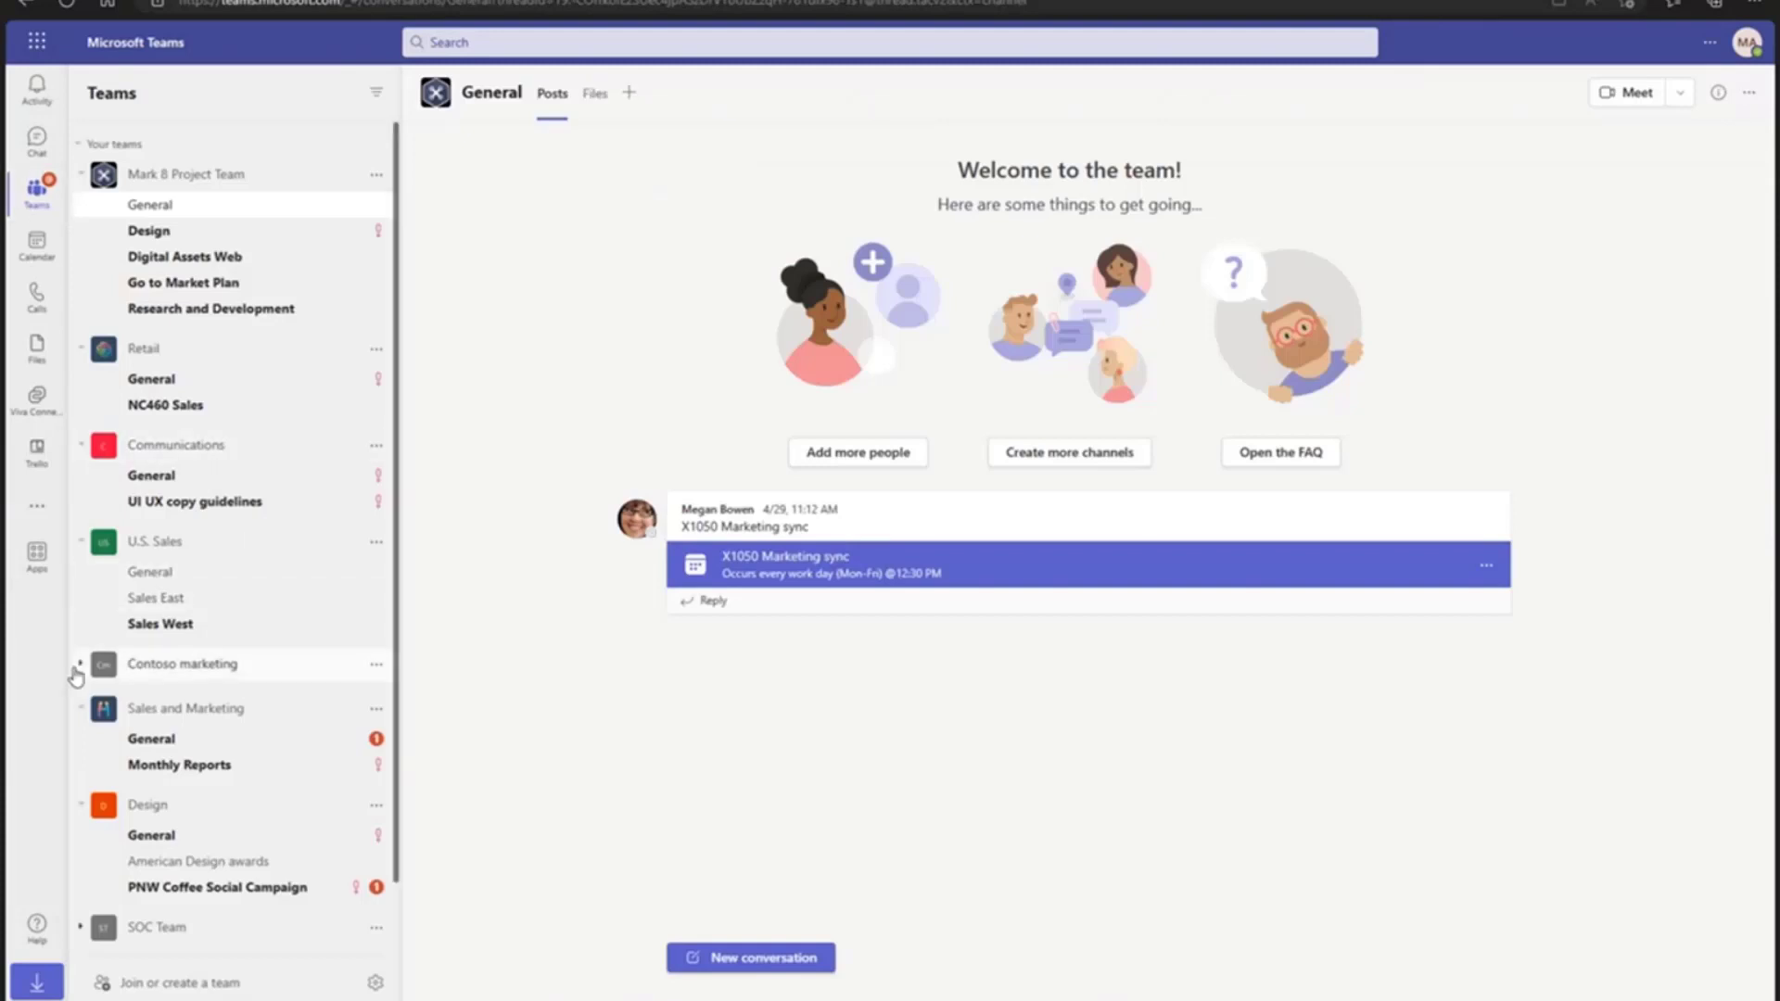
click(78, 665)
click(172, 696)
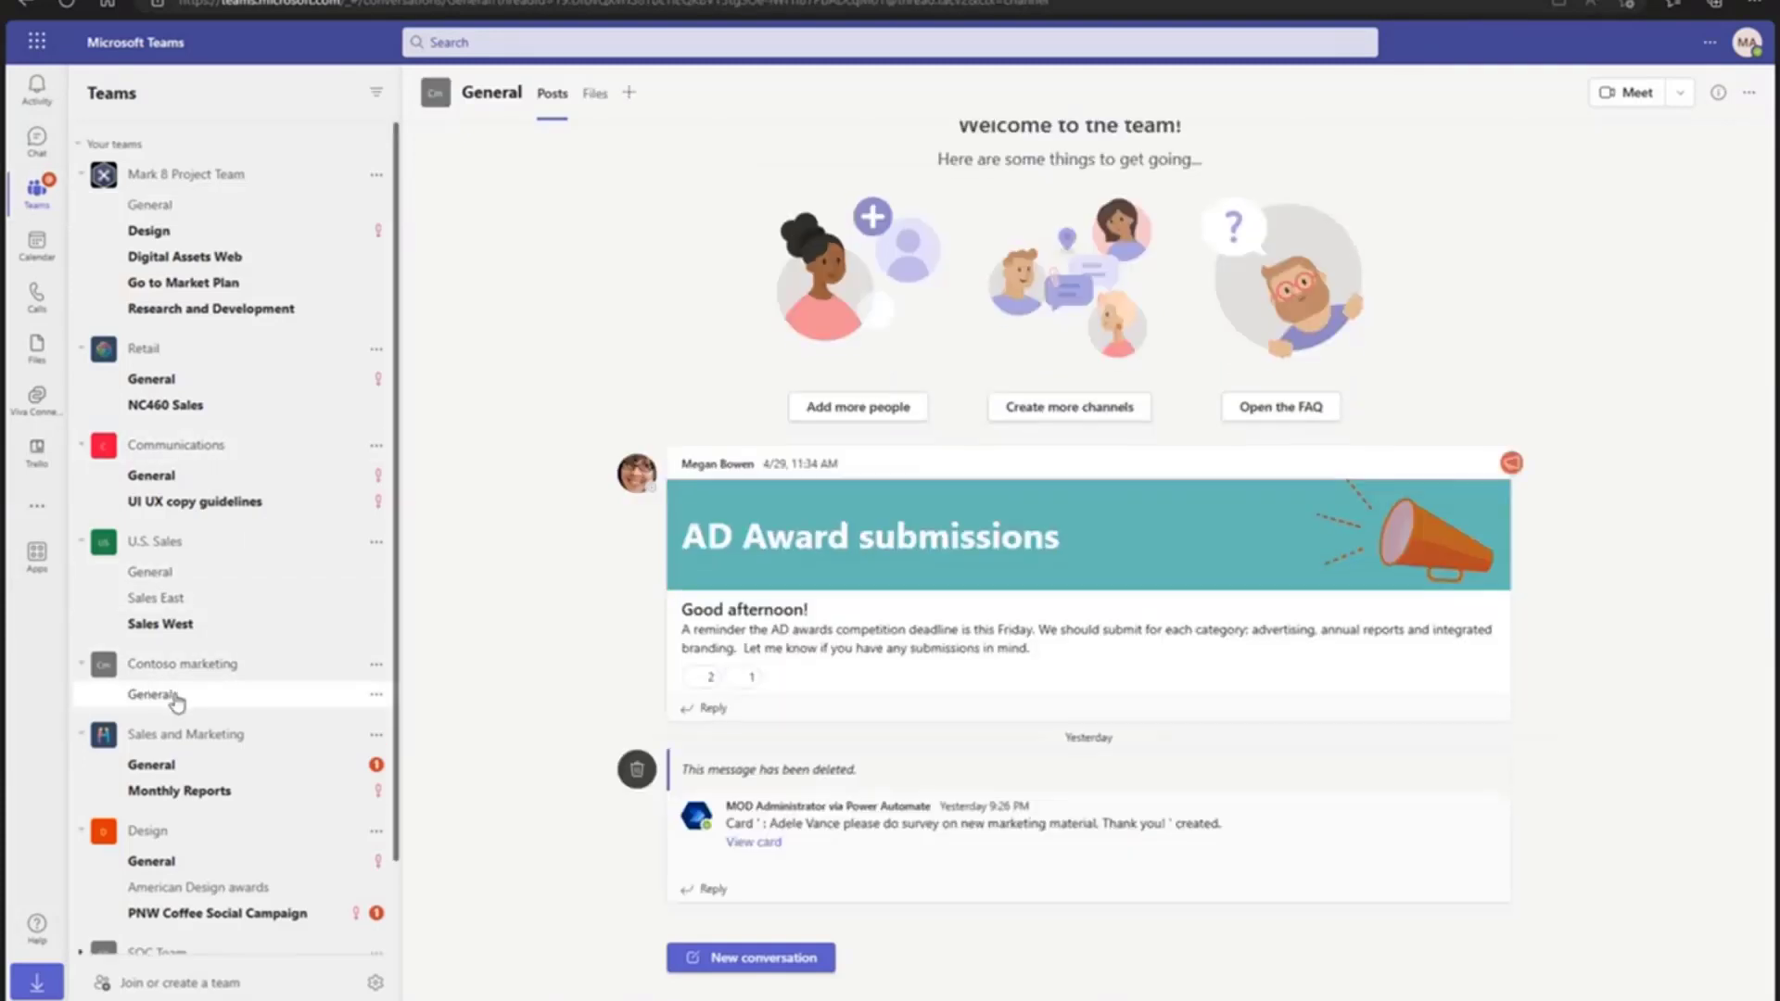
Post "TODO:" in the channel with a mention of the suggested colleague and the text "Can you please start the surveys for our marketing department?"
click(746, 957)
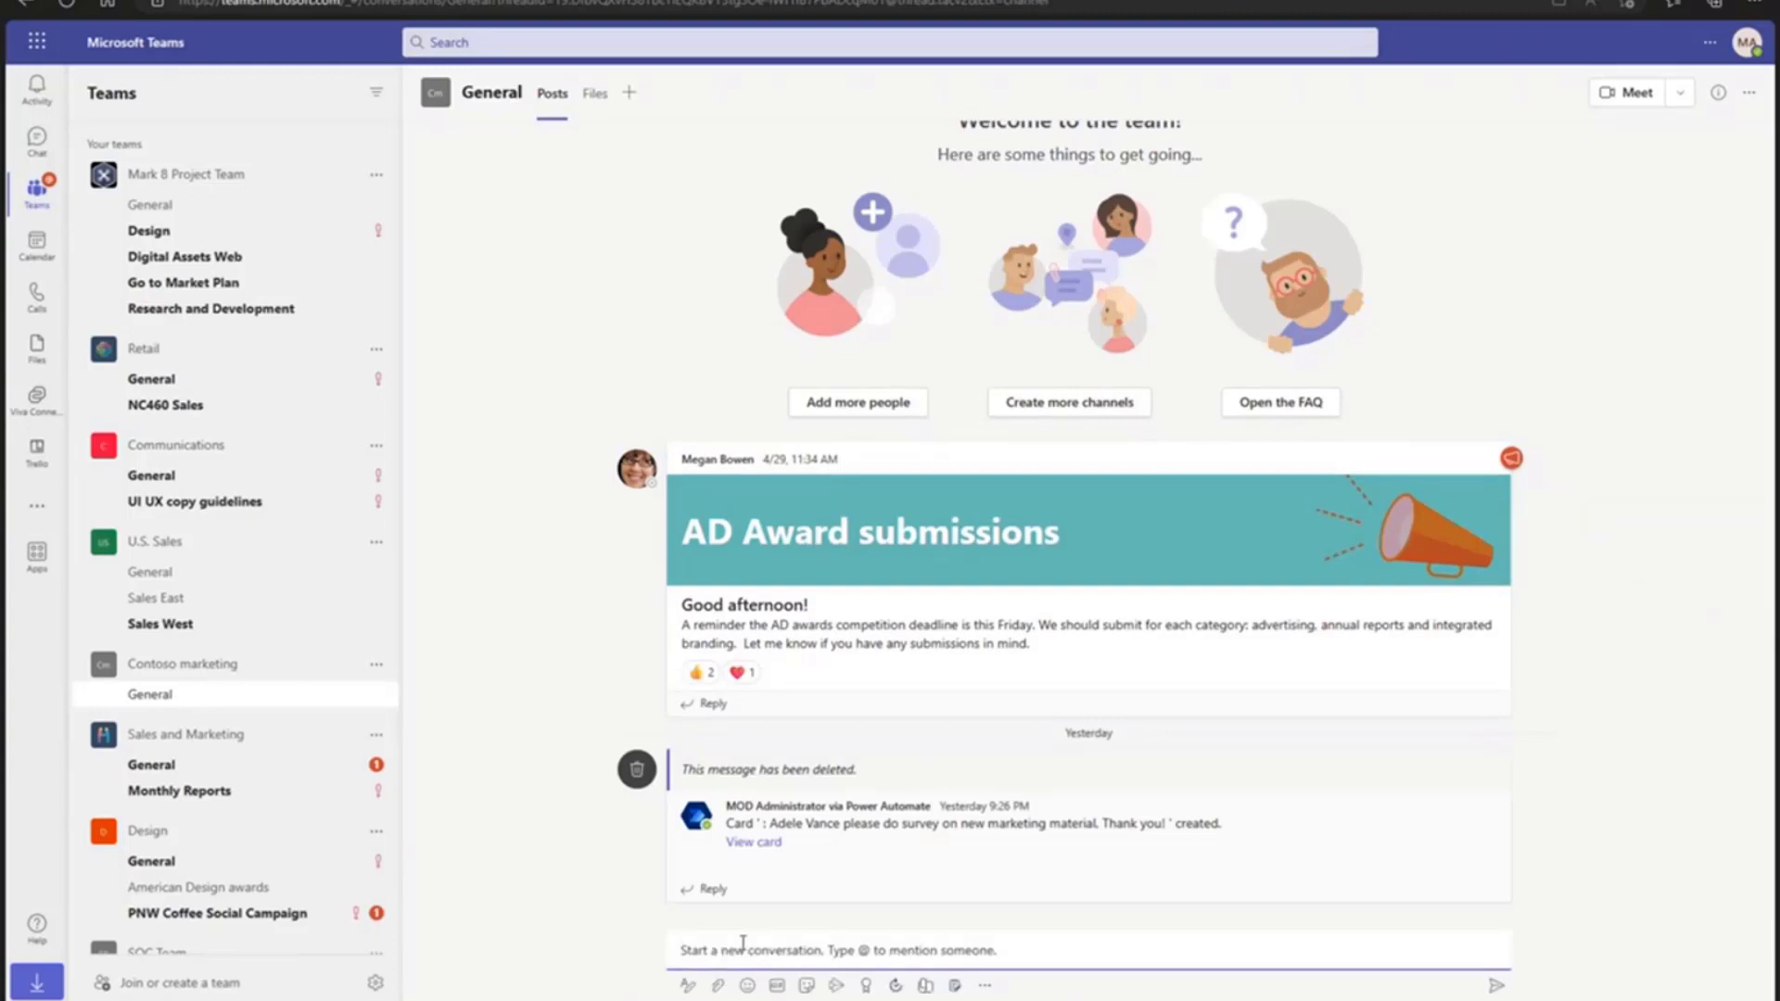
text(TODO)
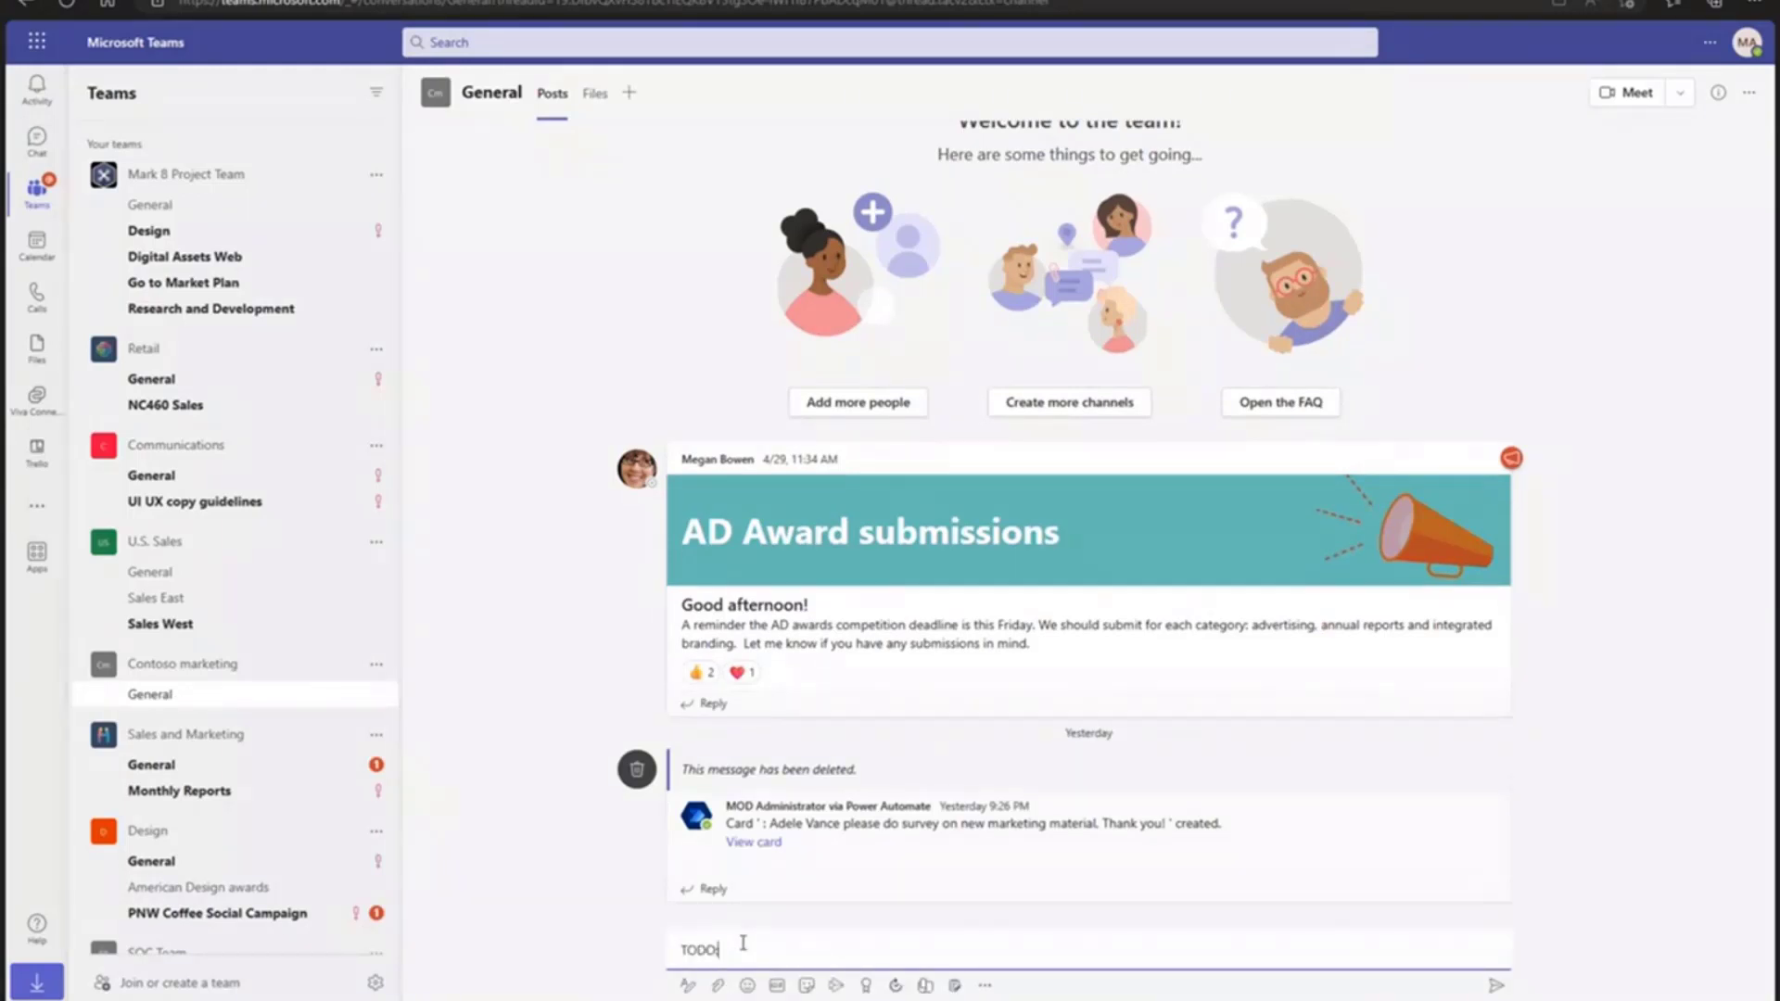
text(: @ad)
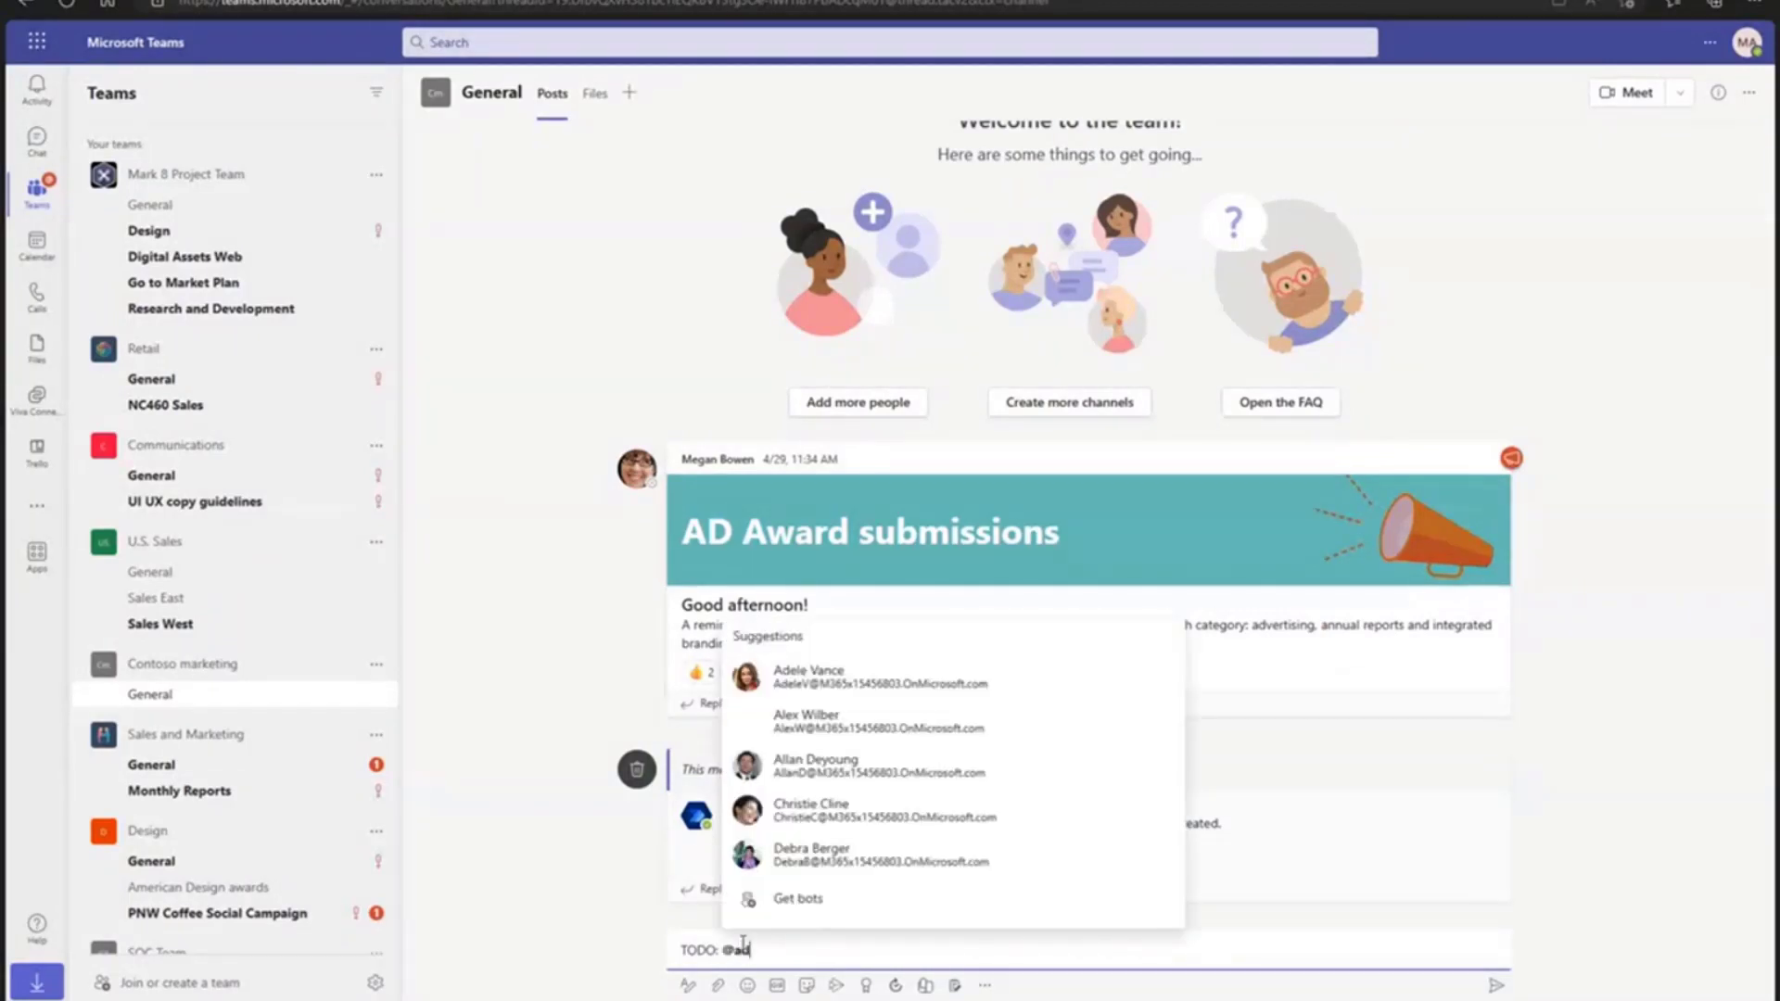
click(788, 917)
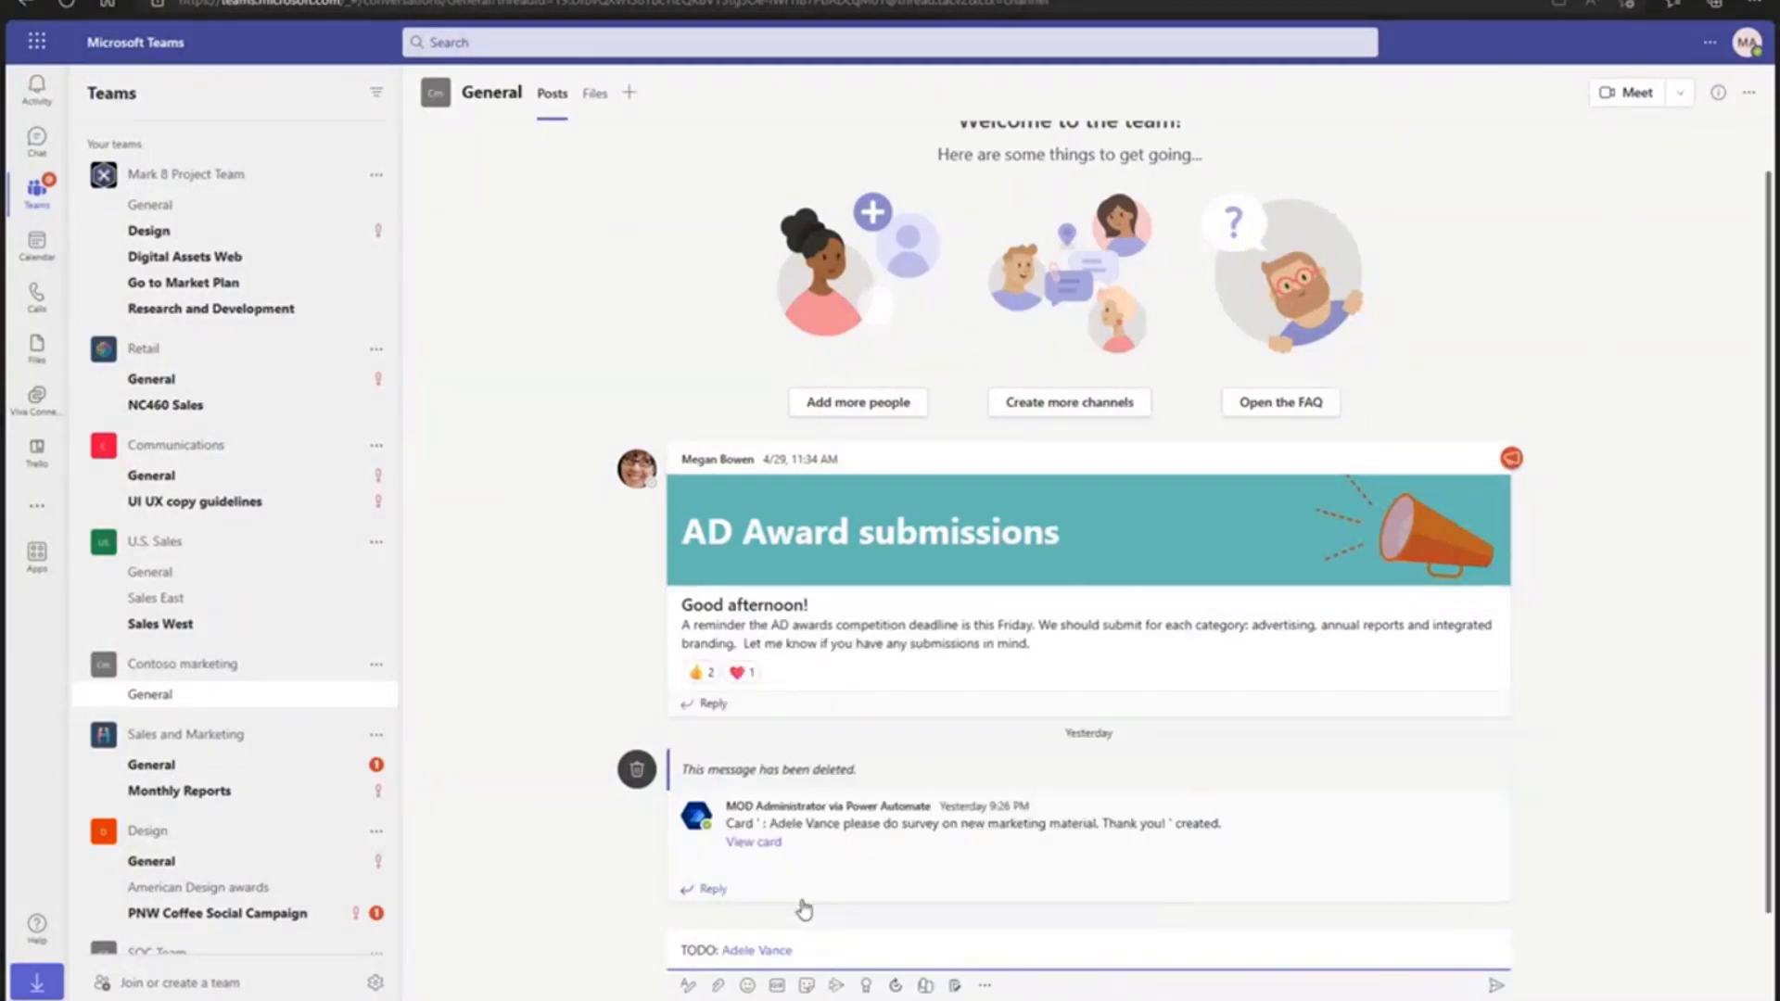
text(Can you please start the surveys for our mar)
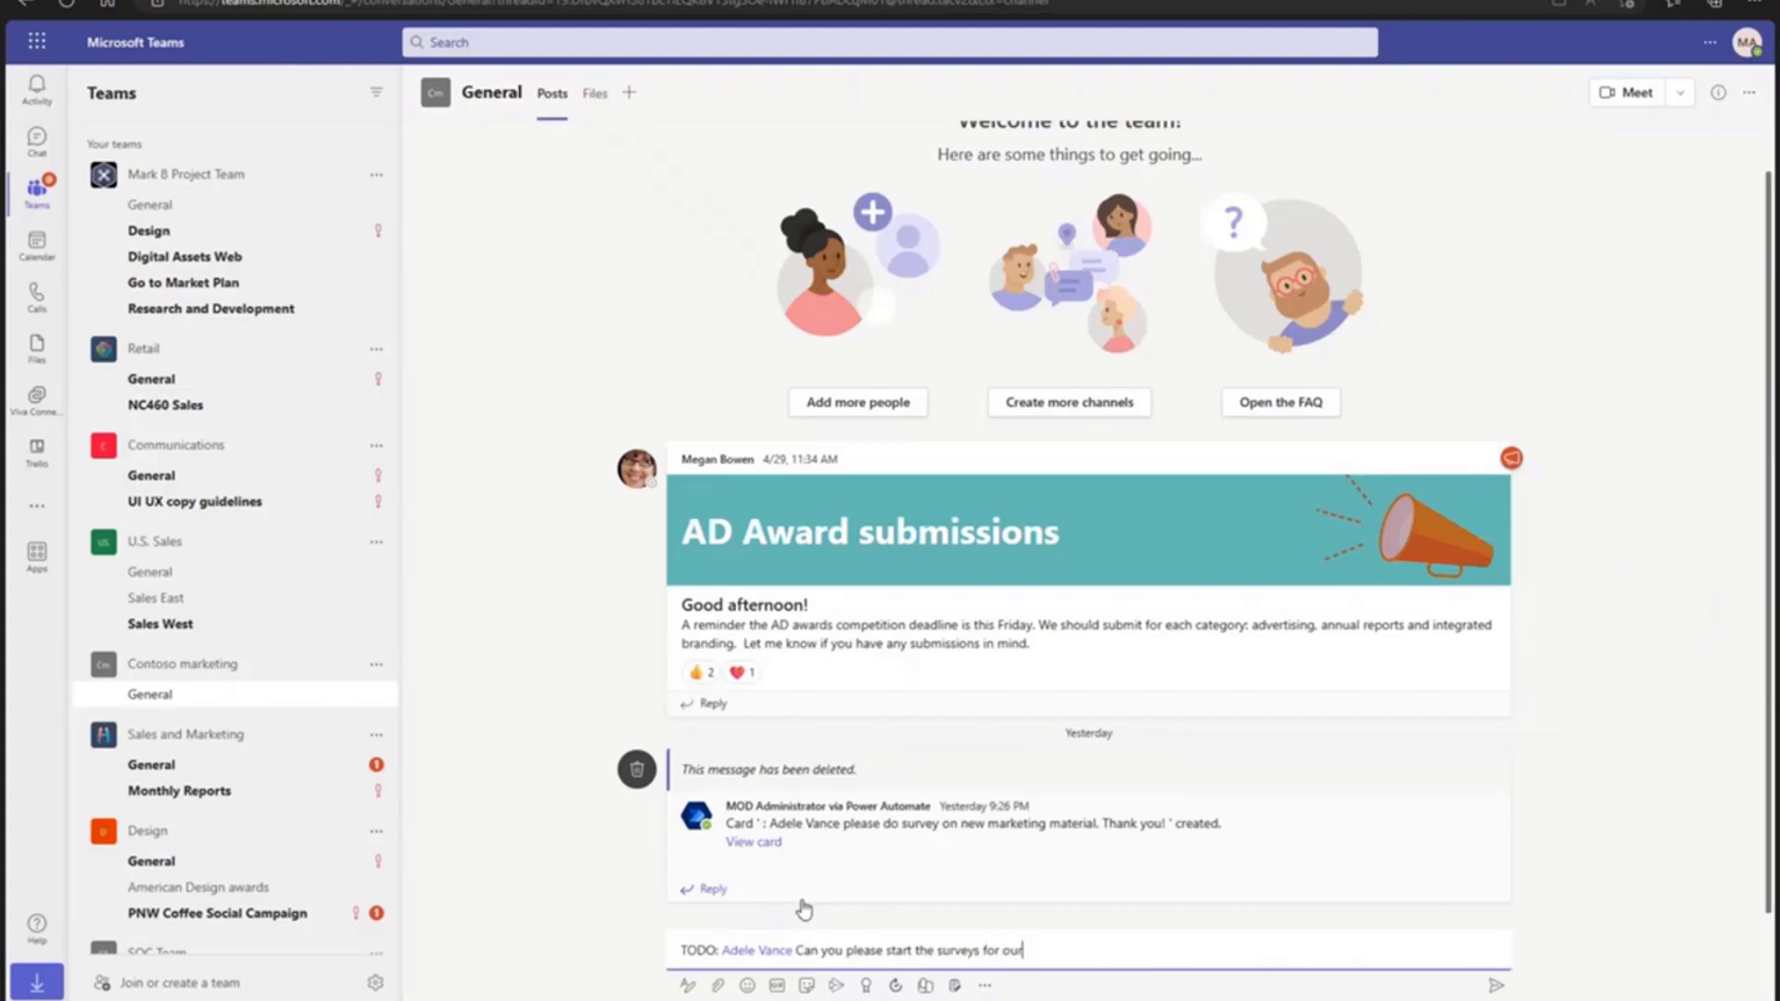
text(keting department?)
key(Return)
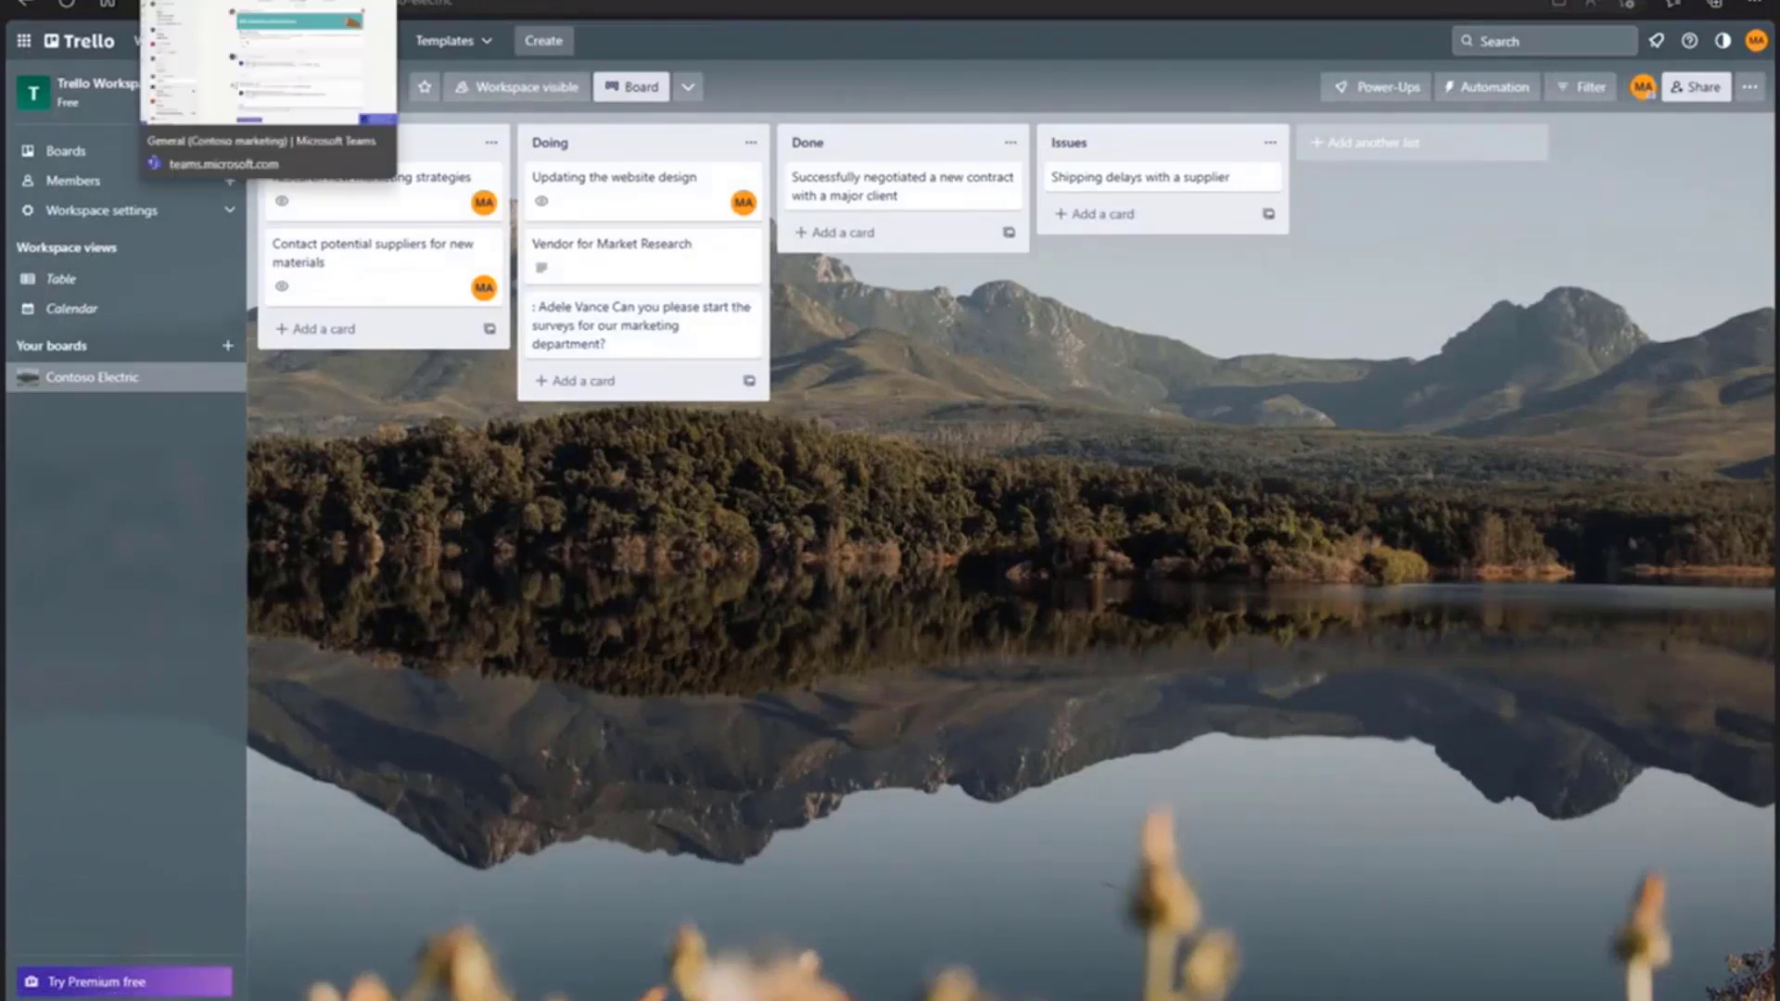
Return from the Trello board to the Teams channel in the browser
click(223, 3)
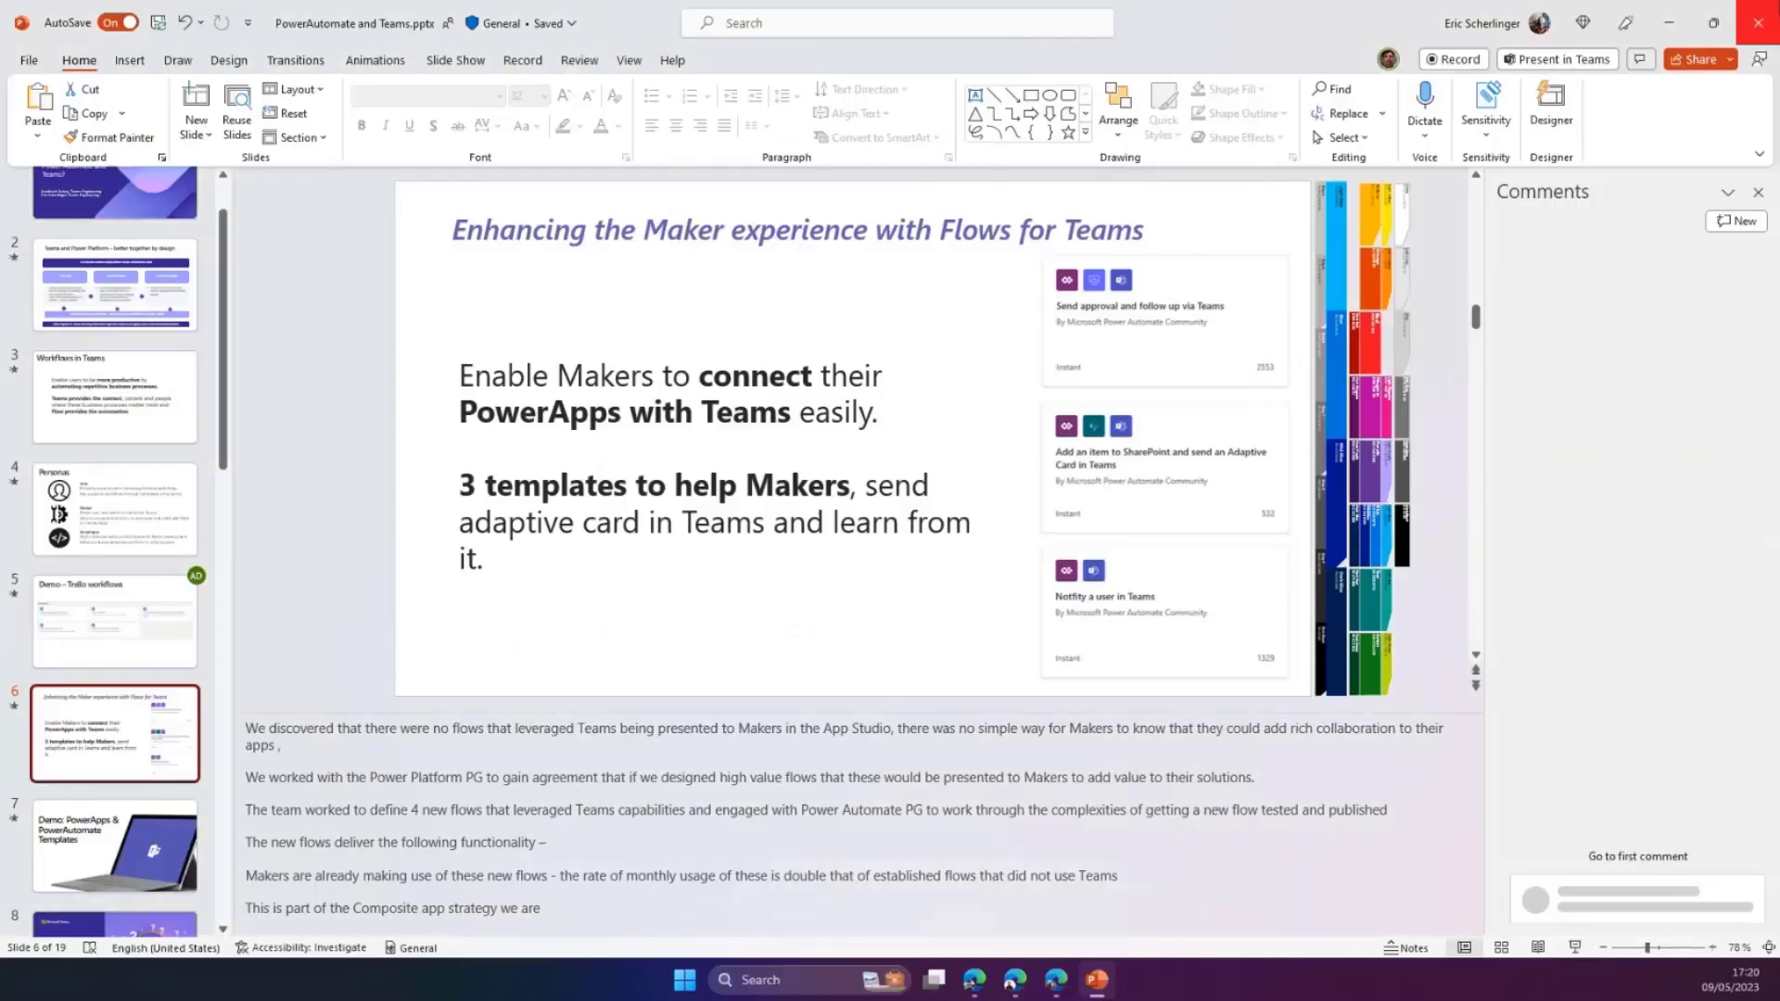
Switch from PowerPoint to Power Apps and start creating a new Power Automate flow for the Saisie temps de travail app
click(1668, 22)
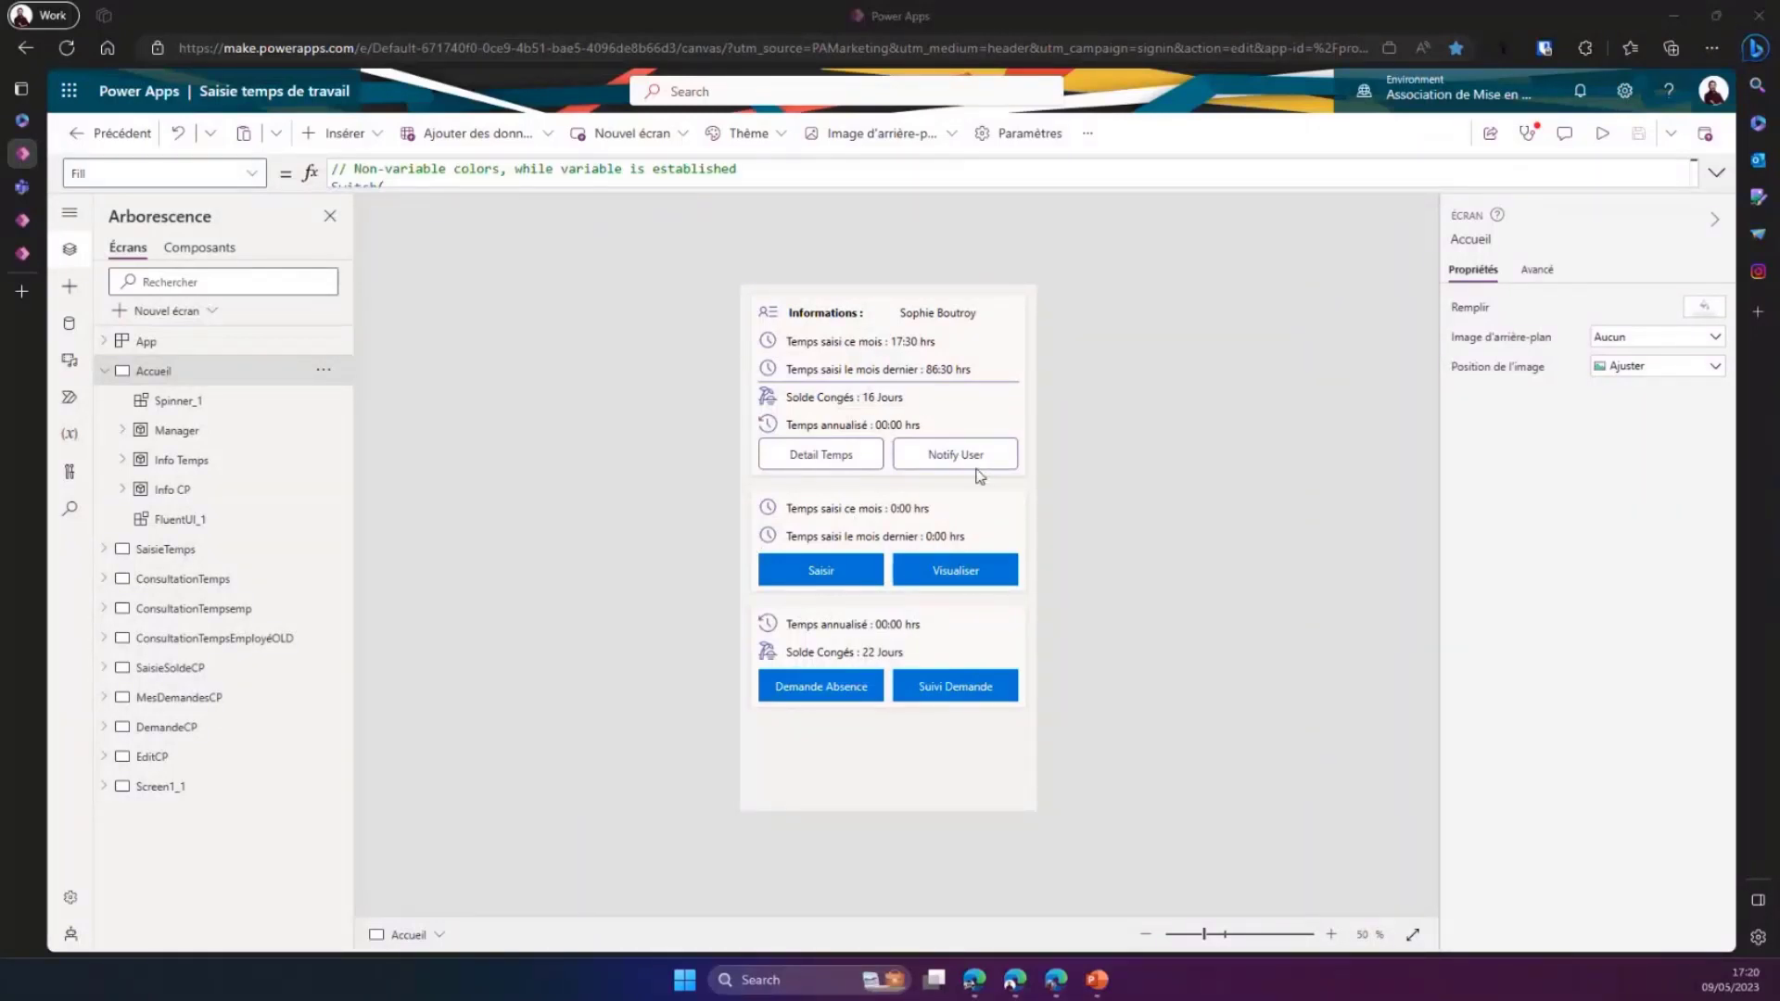
click(74, 400)
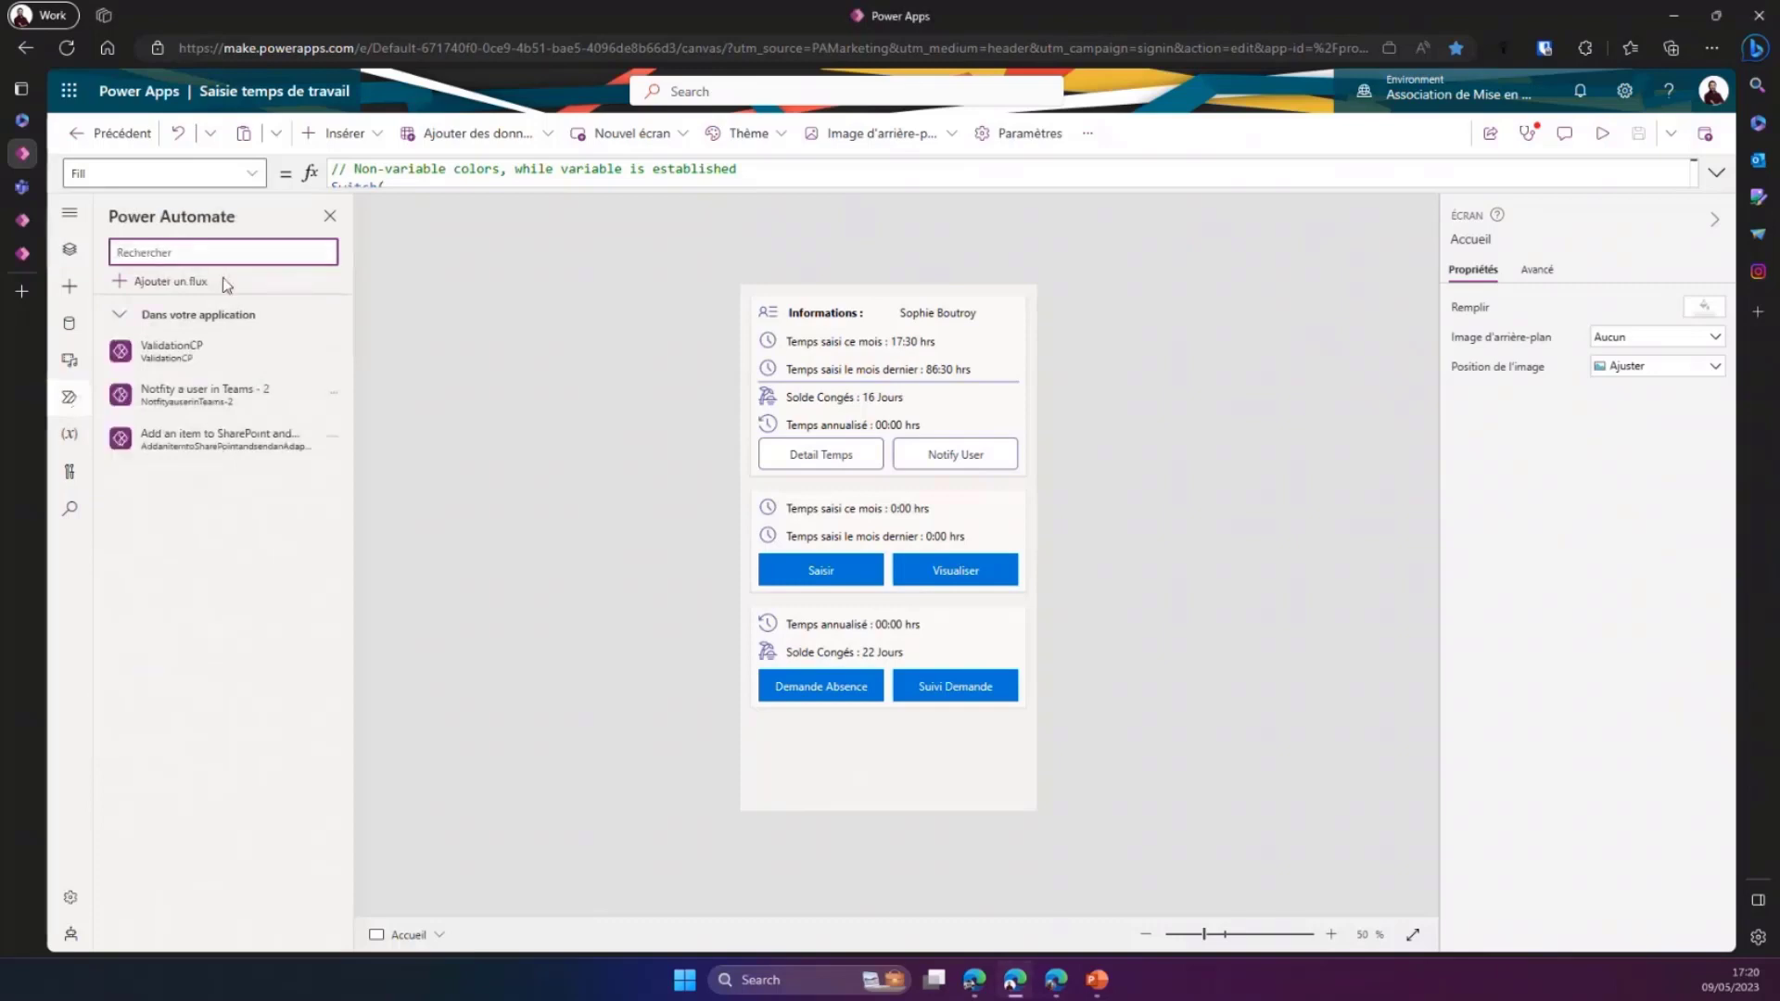
click(181, 281)
click(268, 206)
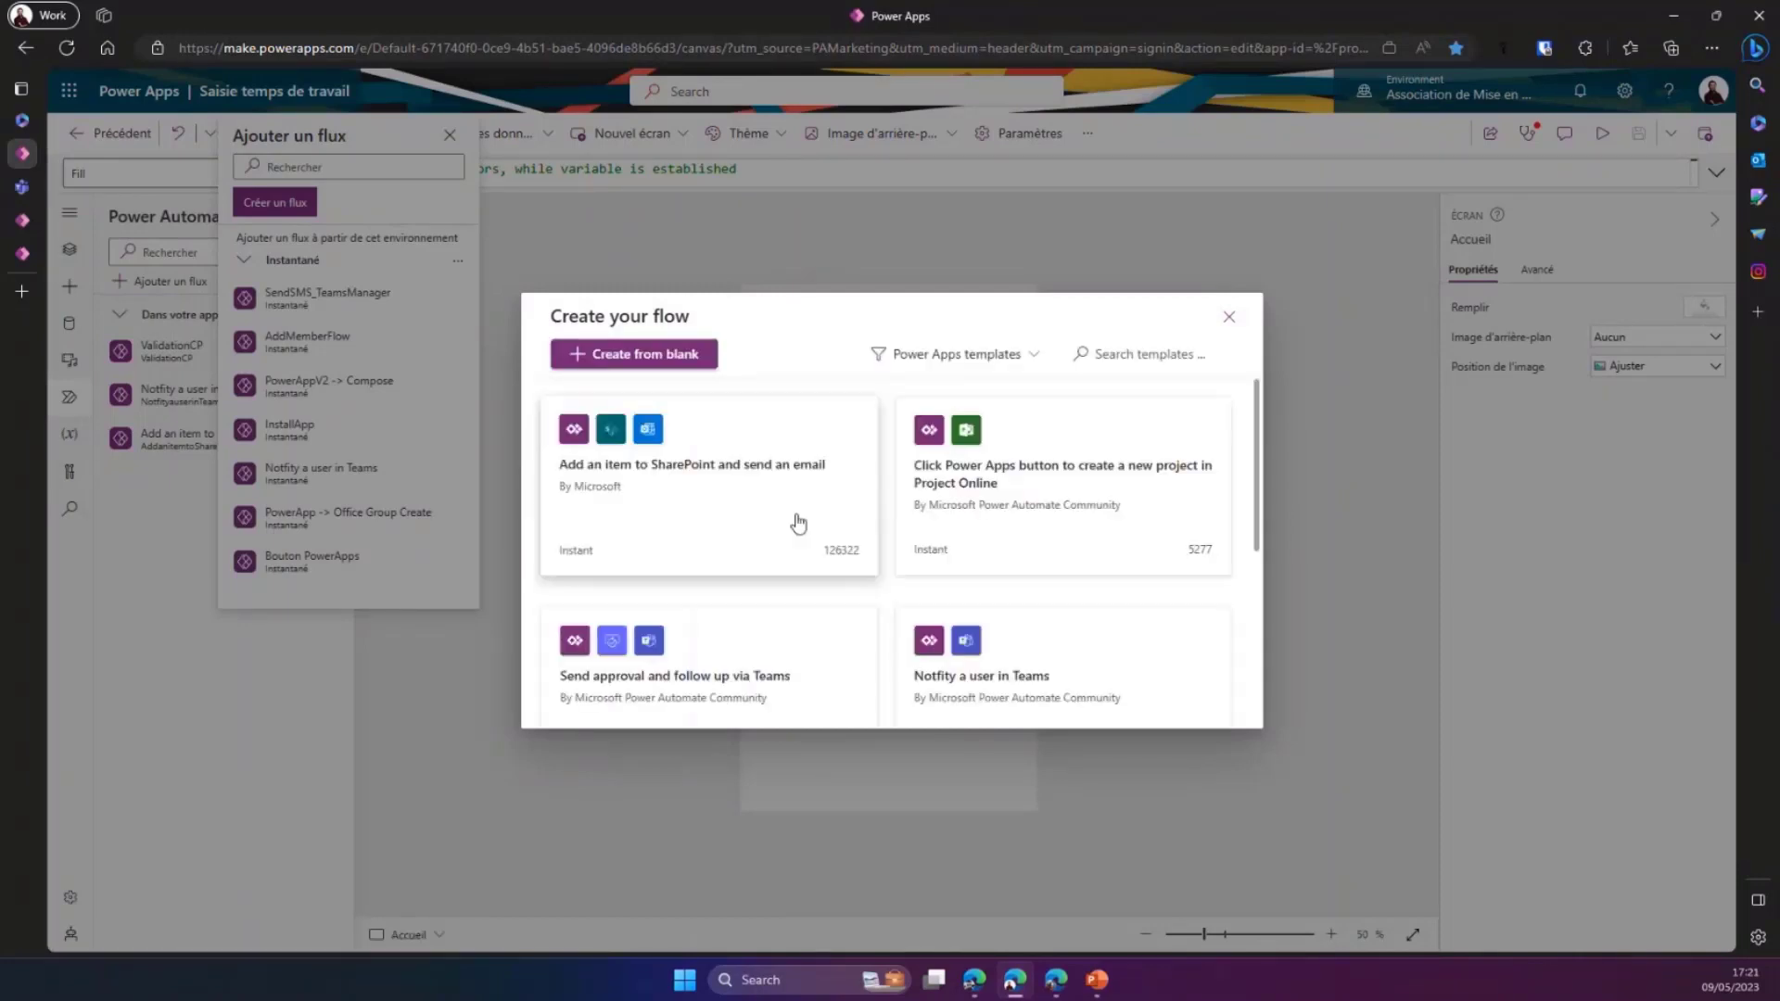
Choose the "Notfity a user in Teams" flow template and accept its default name and Microsoft Teams connection
scroll(1160, 564, down, 3)
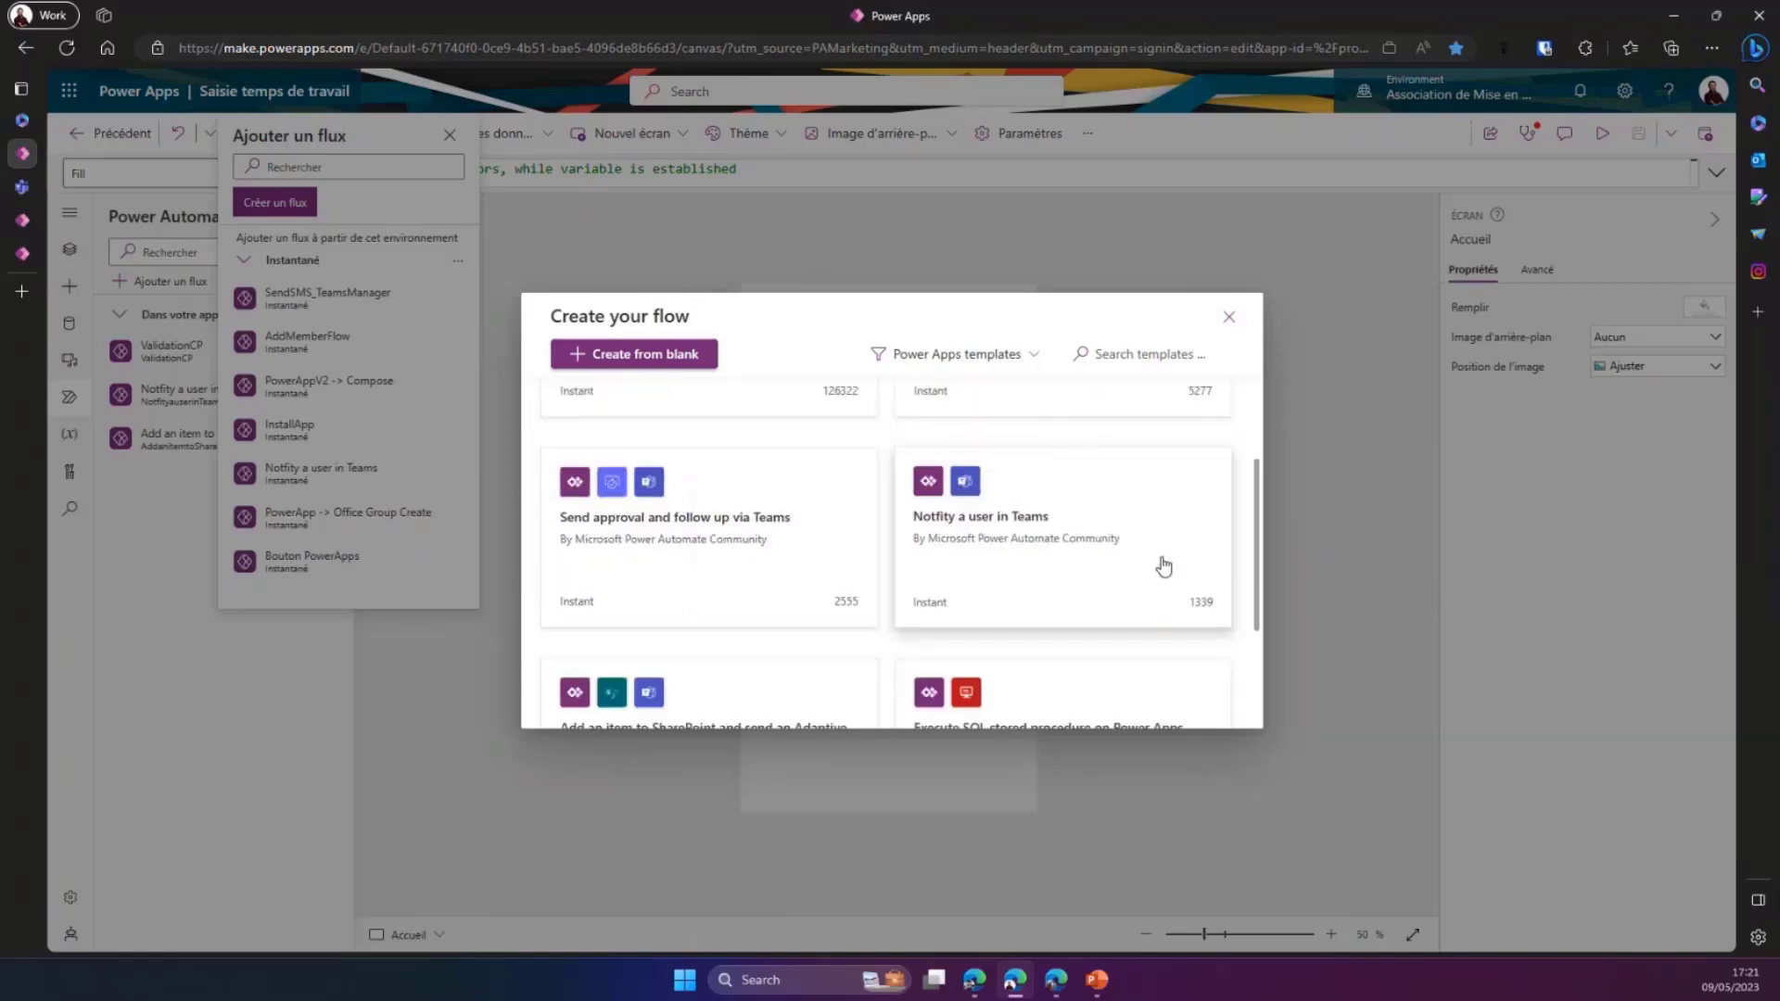
scroll(1163, 565, down, 1)
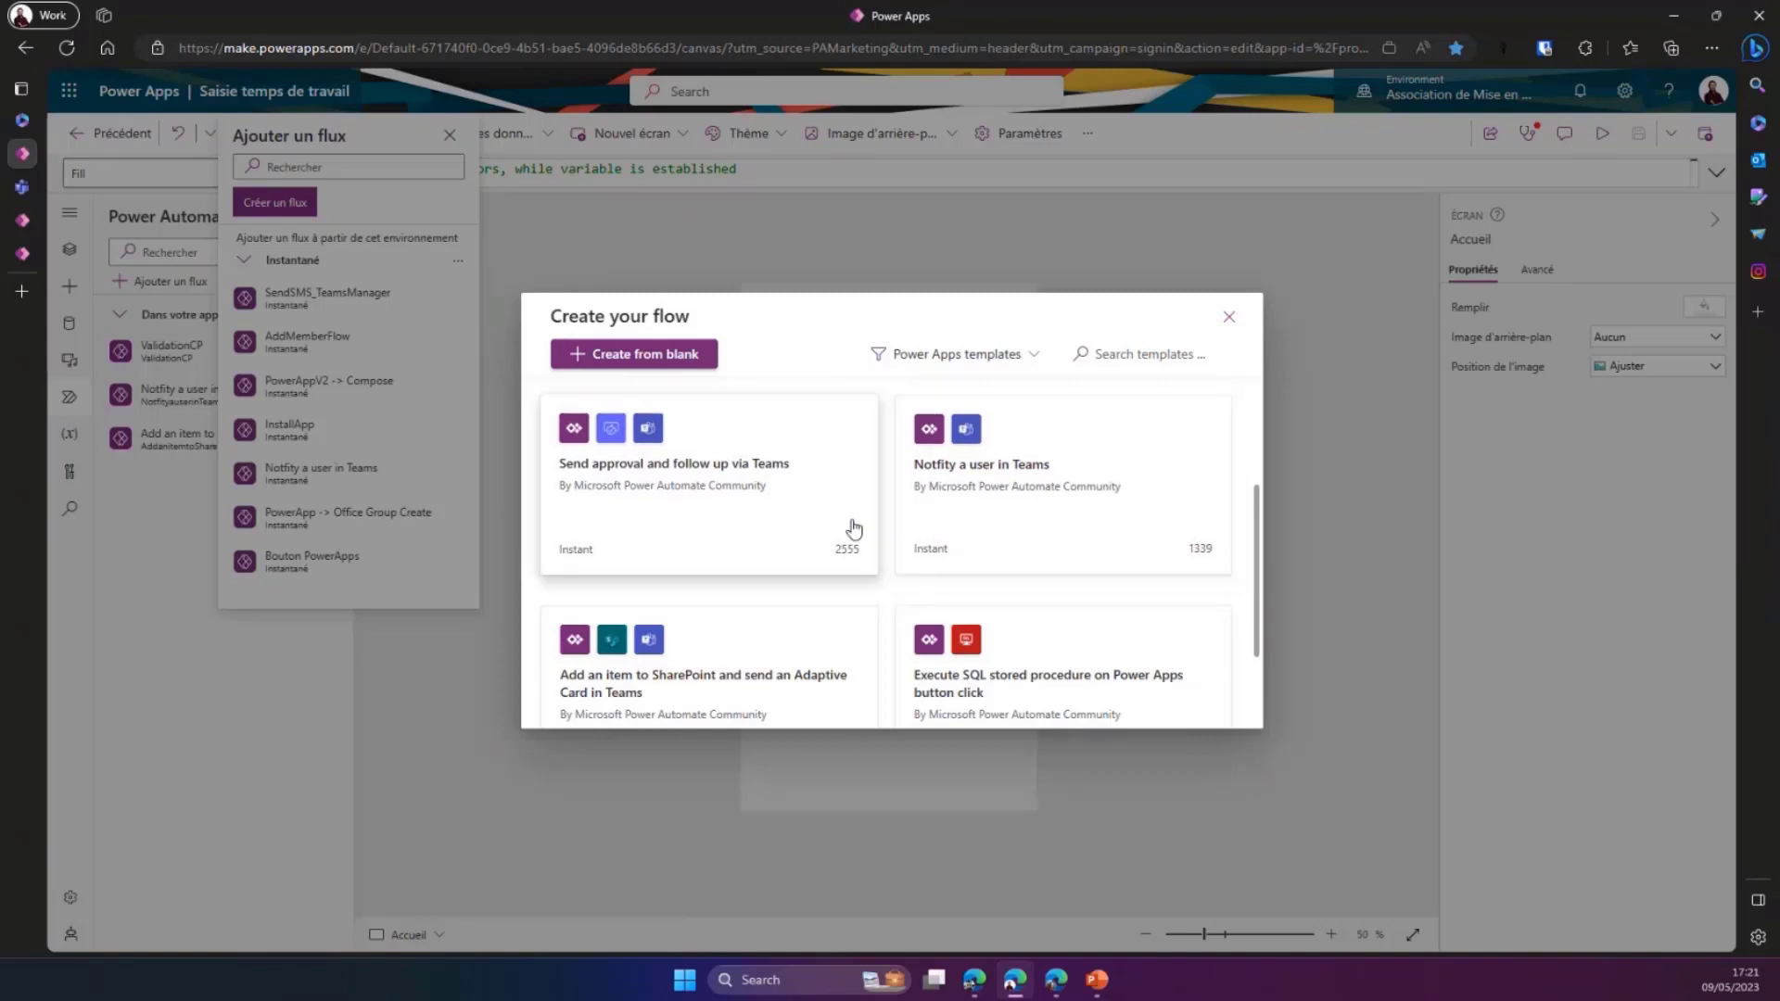
click(1096, 485)
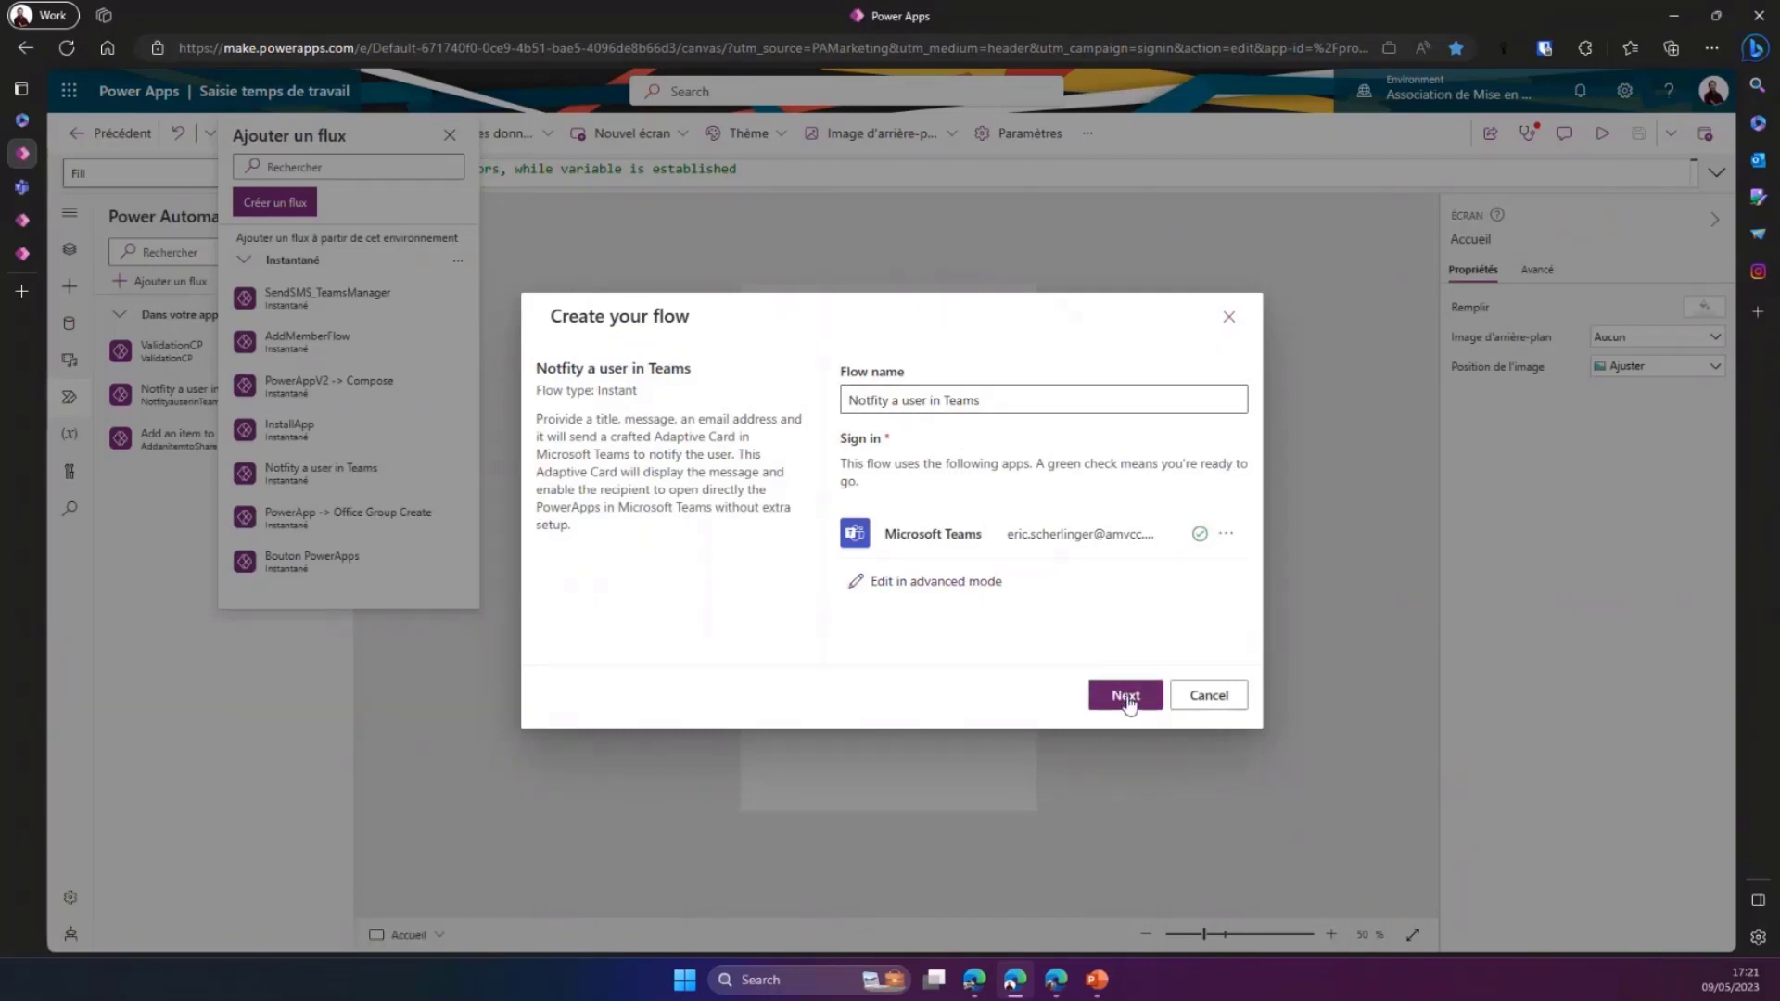
click(1125, 698)
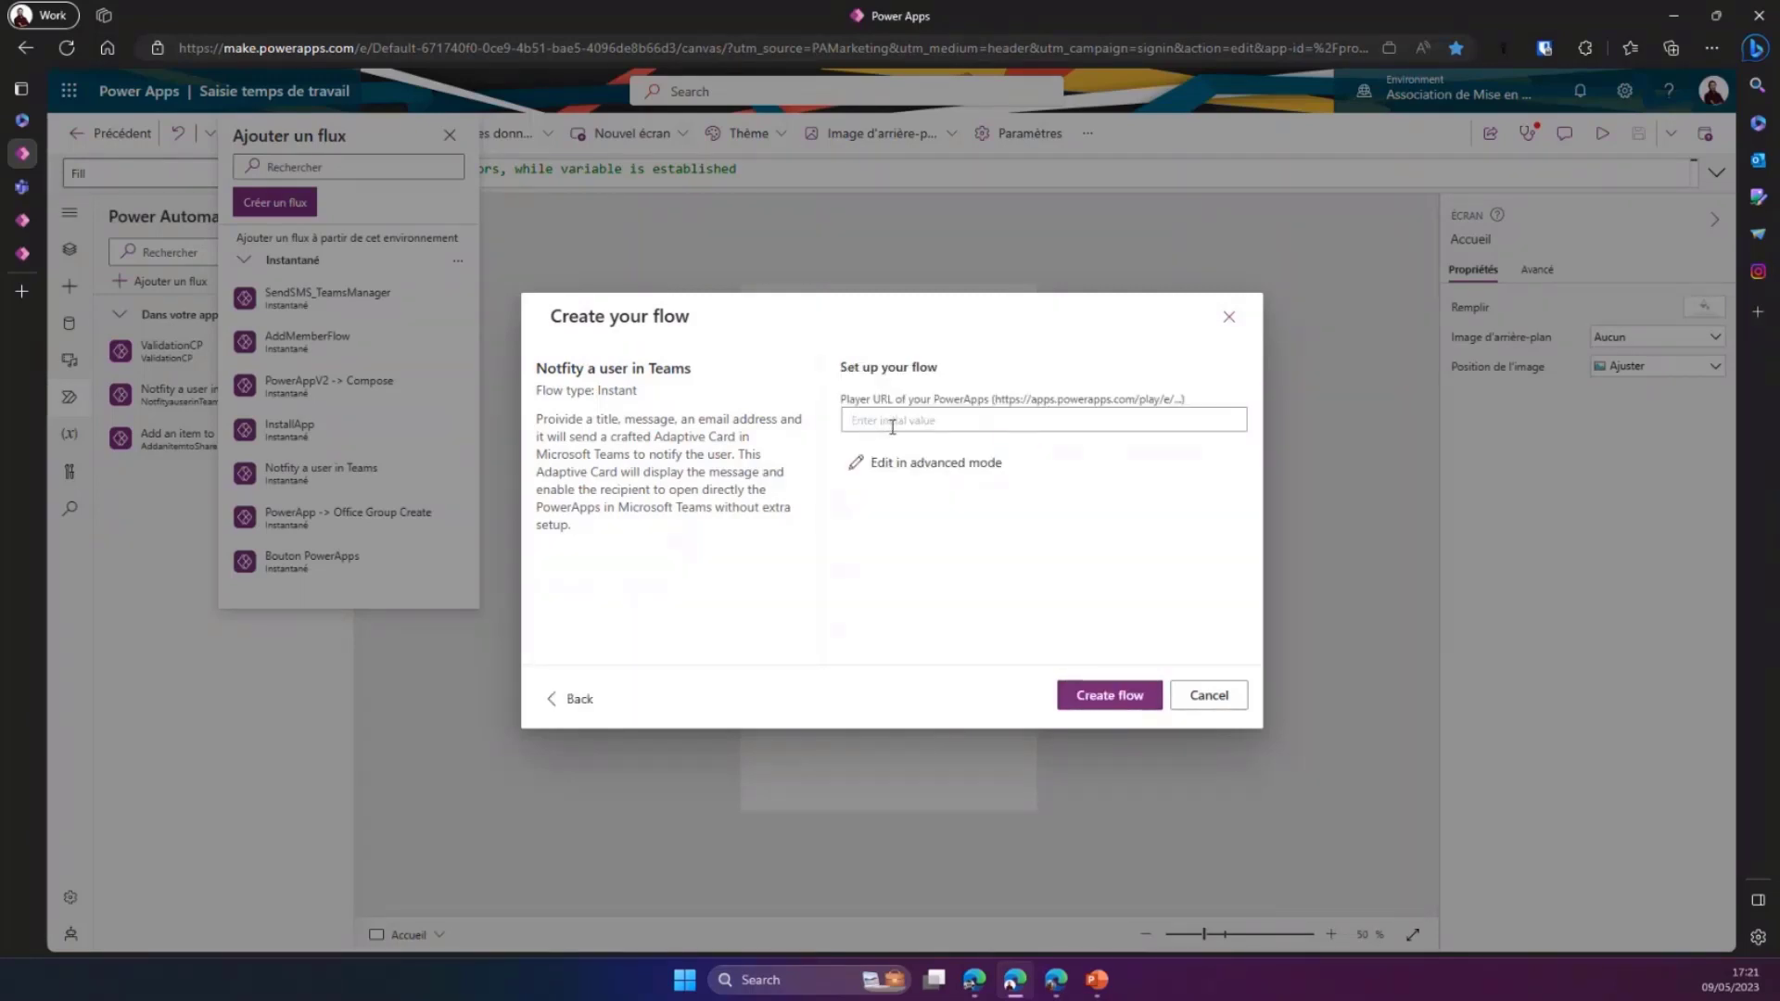
Enter the app's apps.powerapps.com player URL in the flow setup and create the flow
click(893, 427)
text(https://apps.powerapps.com/play/e/default-671740f0-0ce9-4b51-bae5-4096de8b66d3/a/d5682489-eefa-4245-ba1b-55f78a6cefdf?tenantId=671740f0-0ce9-4b51-bae5-4096de8b66d3&source=portal)
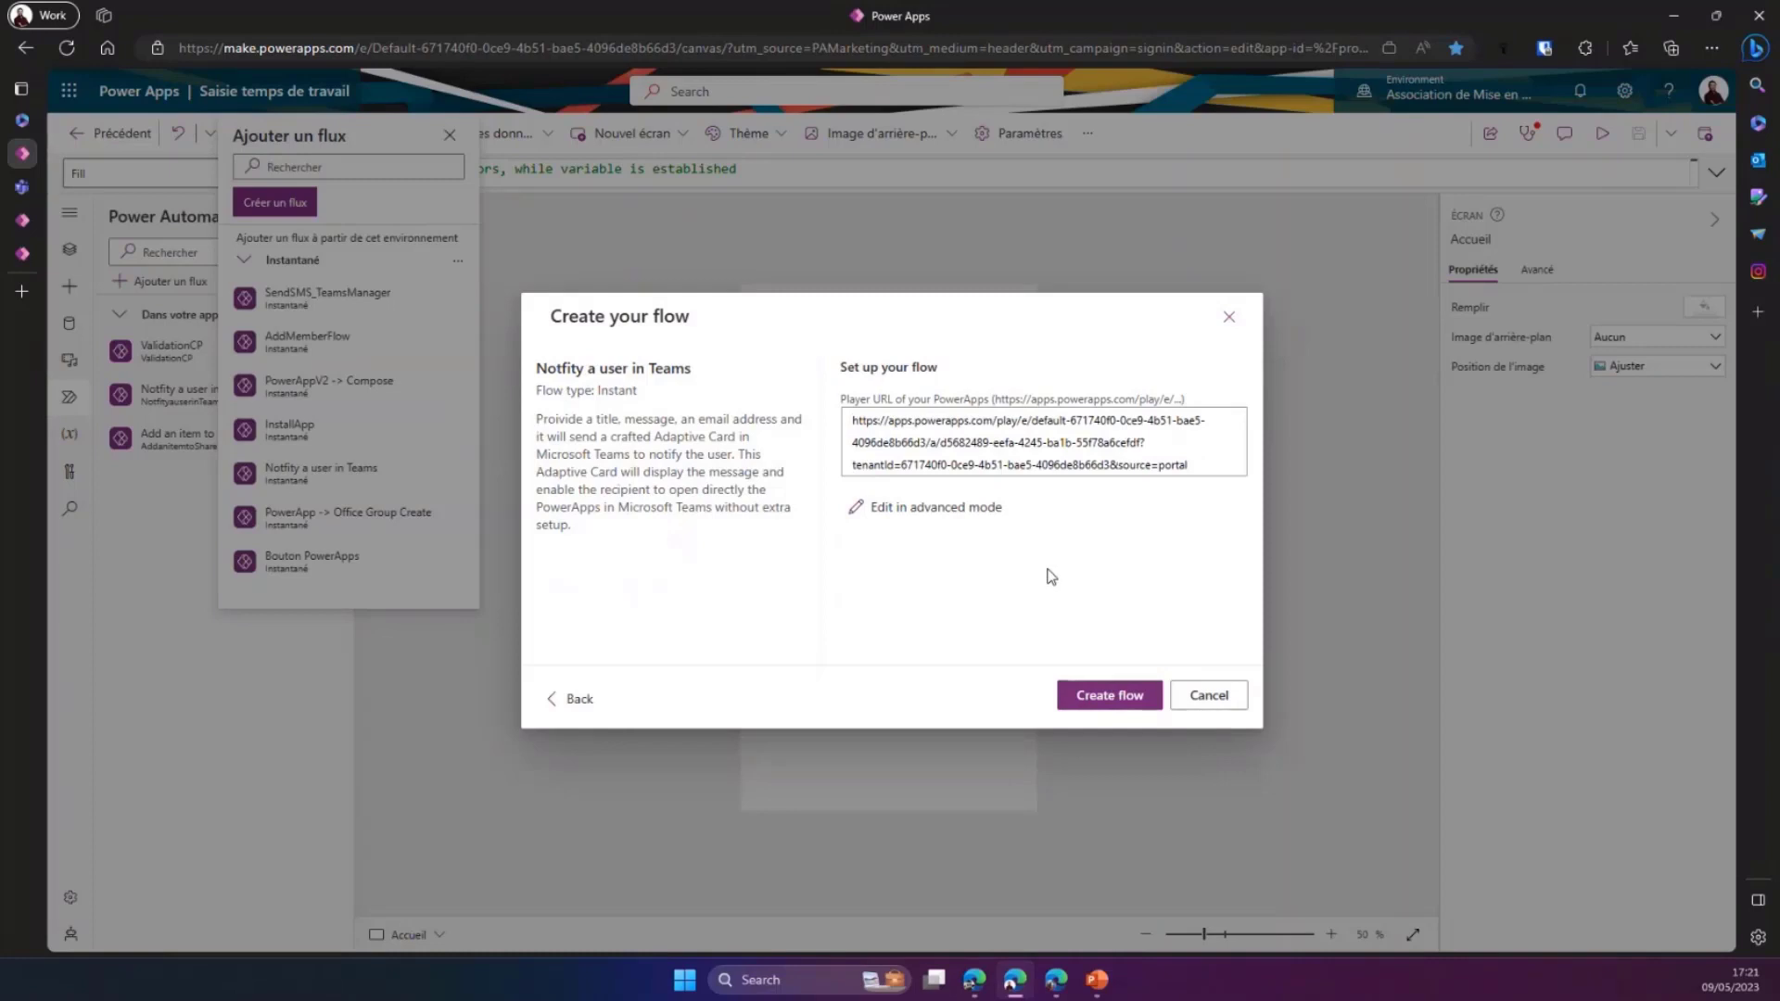
click(1106, 696)
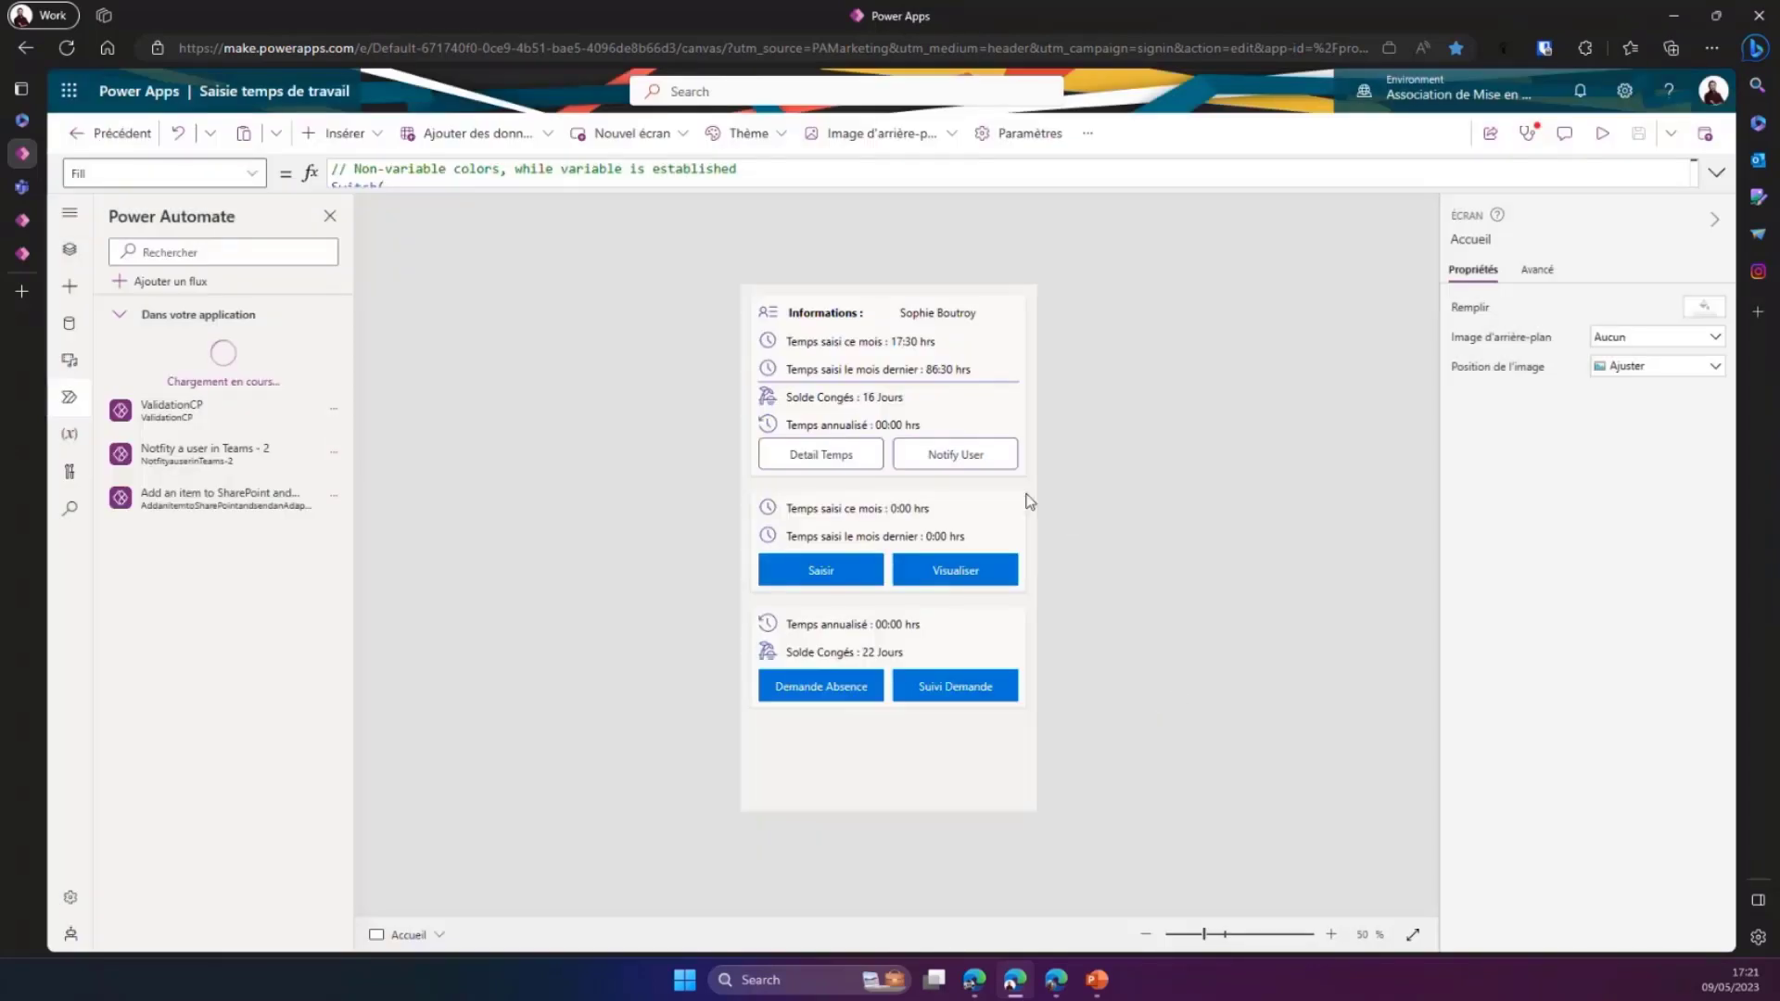
Show the OnSelect formula of the Notify User button to examine how it runs the Teams notification flow
click(955, 454)
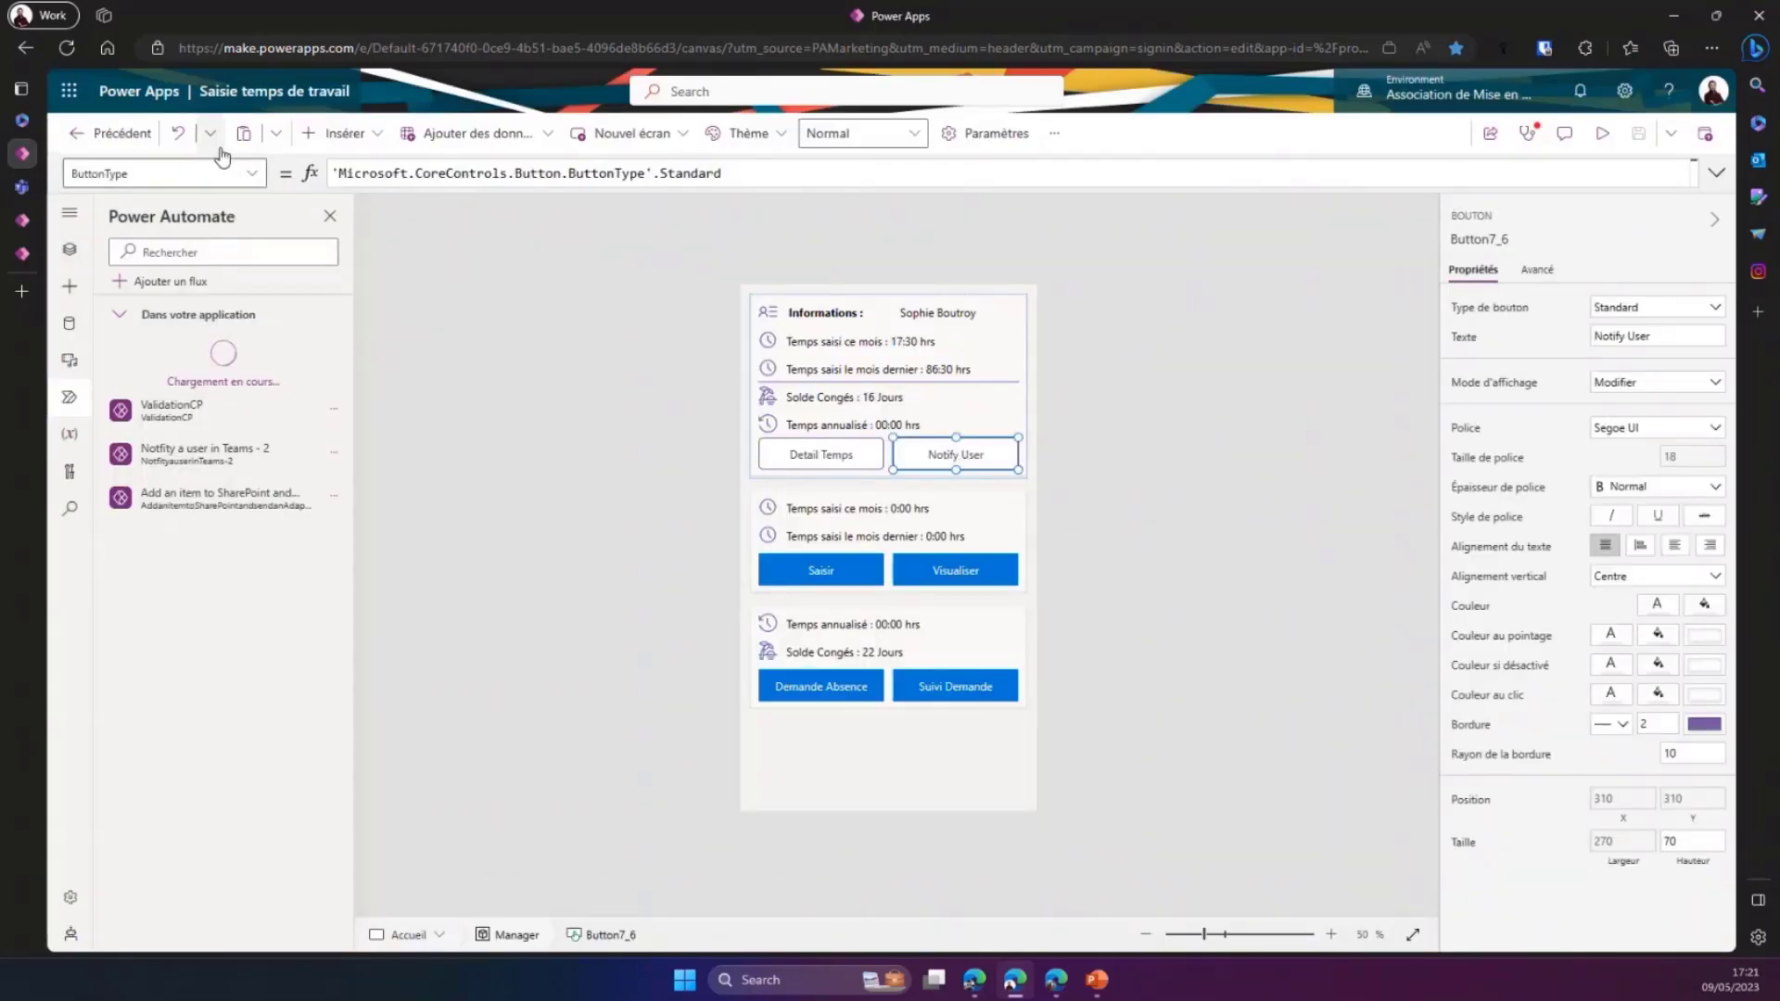
click(247, 172)
scroll(176, 436, down, 3)
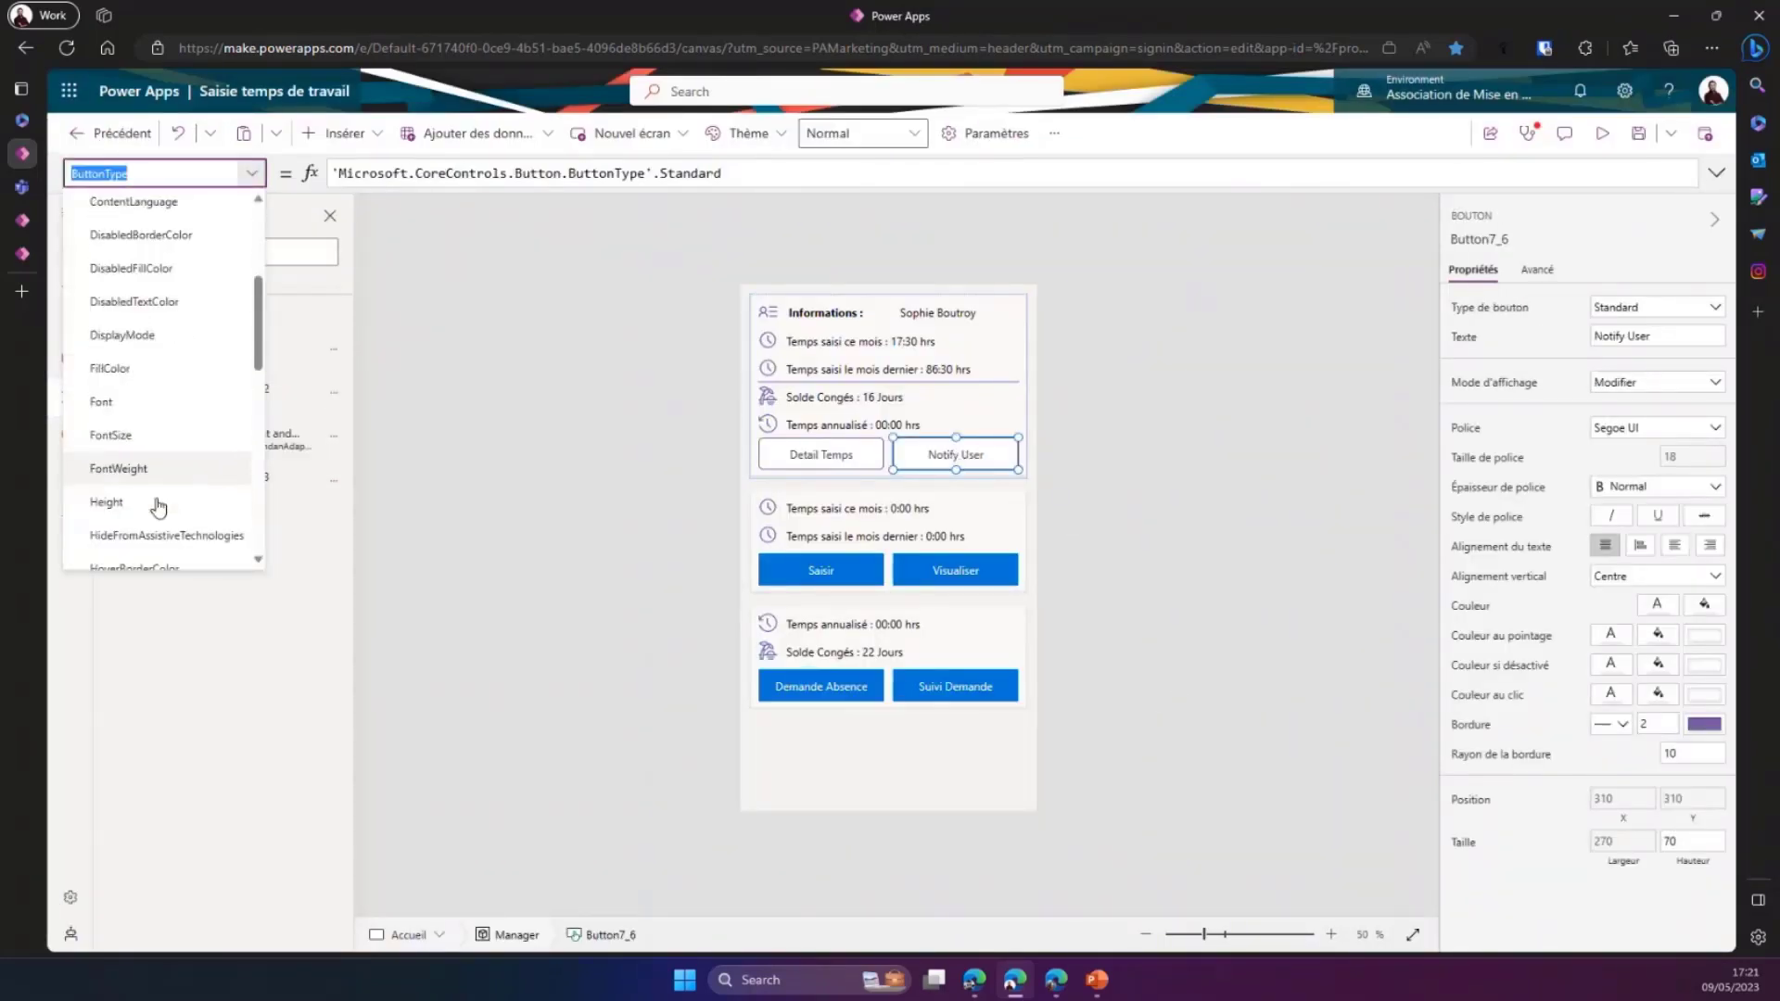
scroll(158, 505, down, 5)
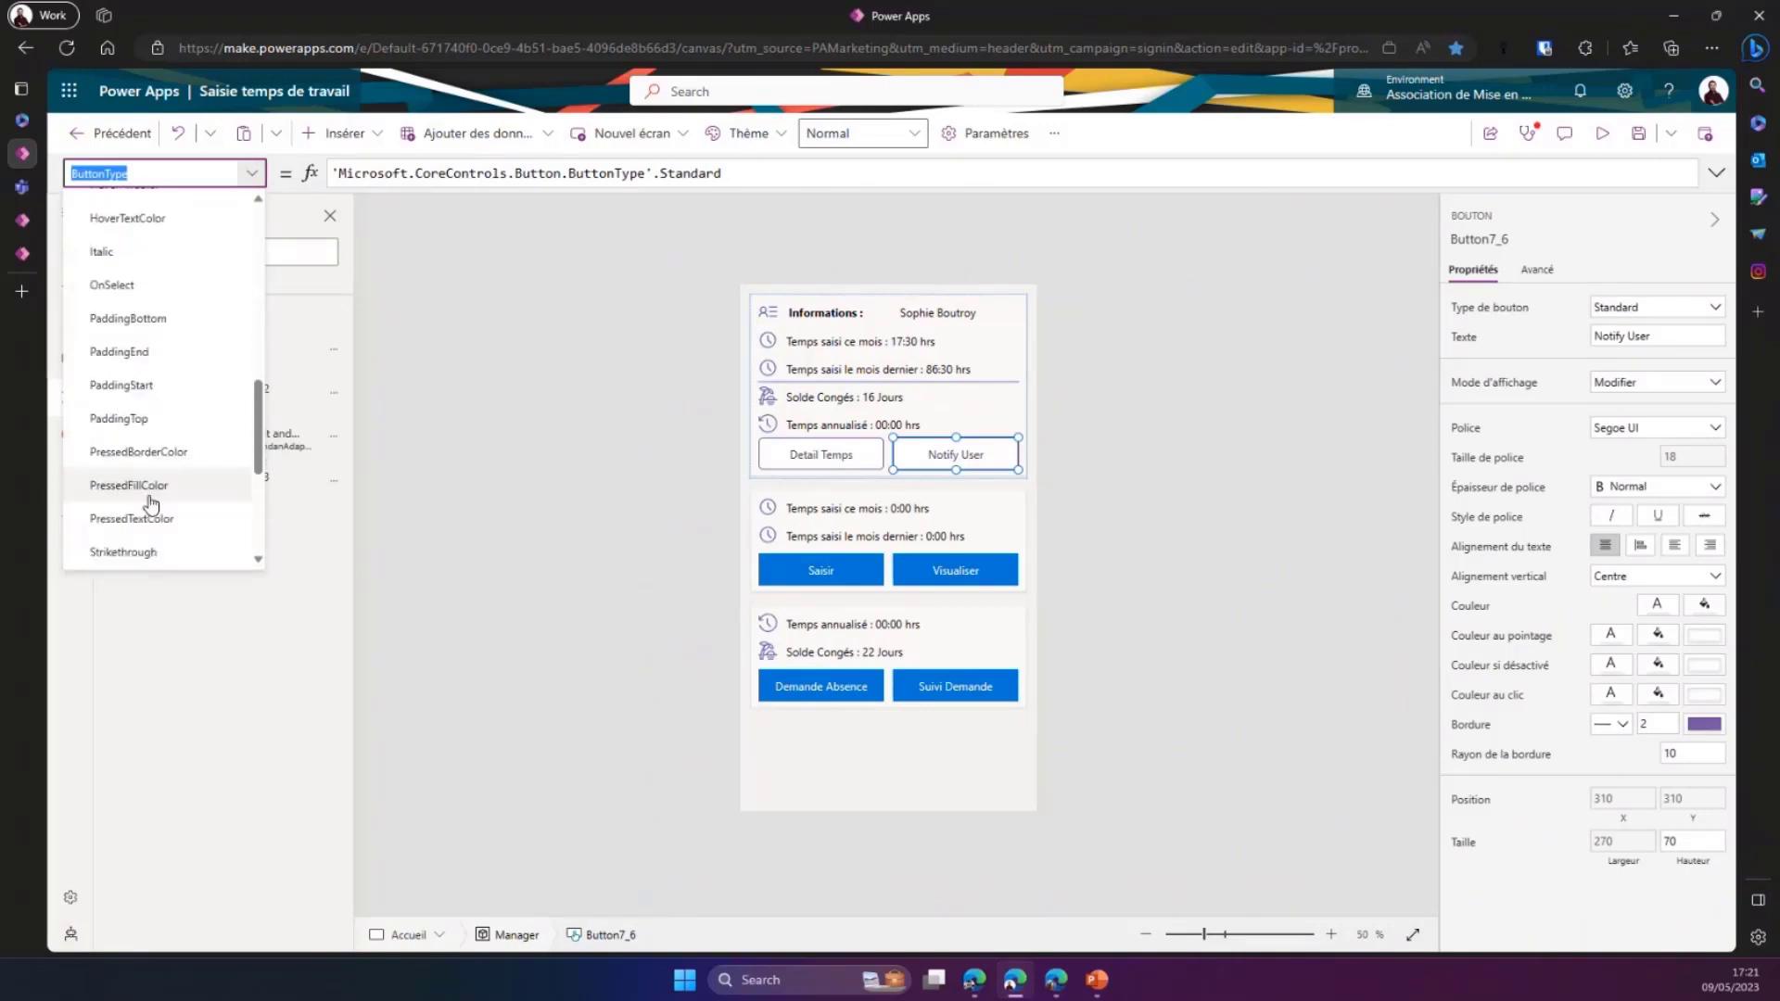
scroll(153, 464, down, 5)
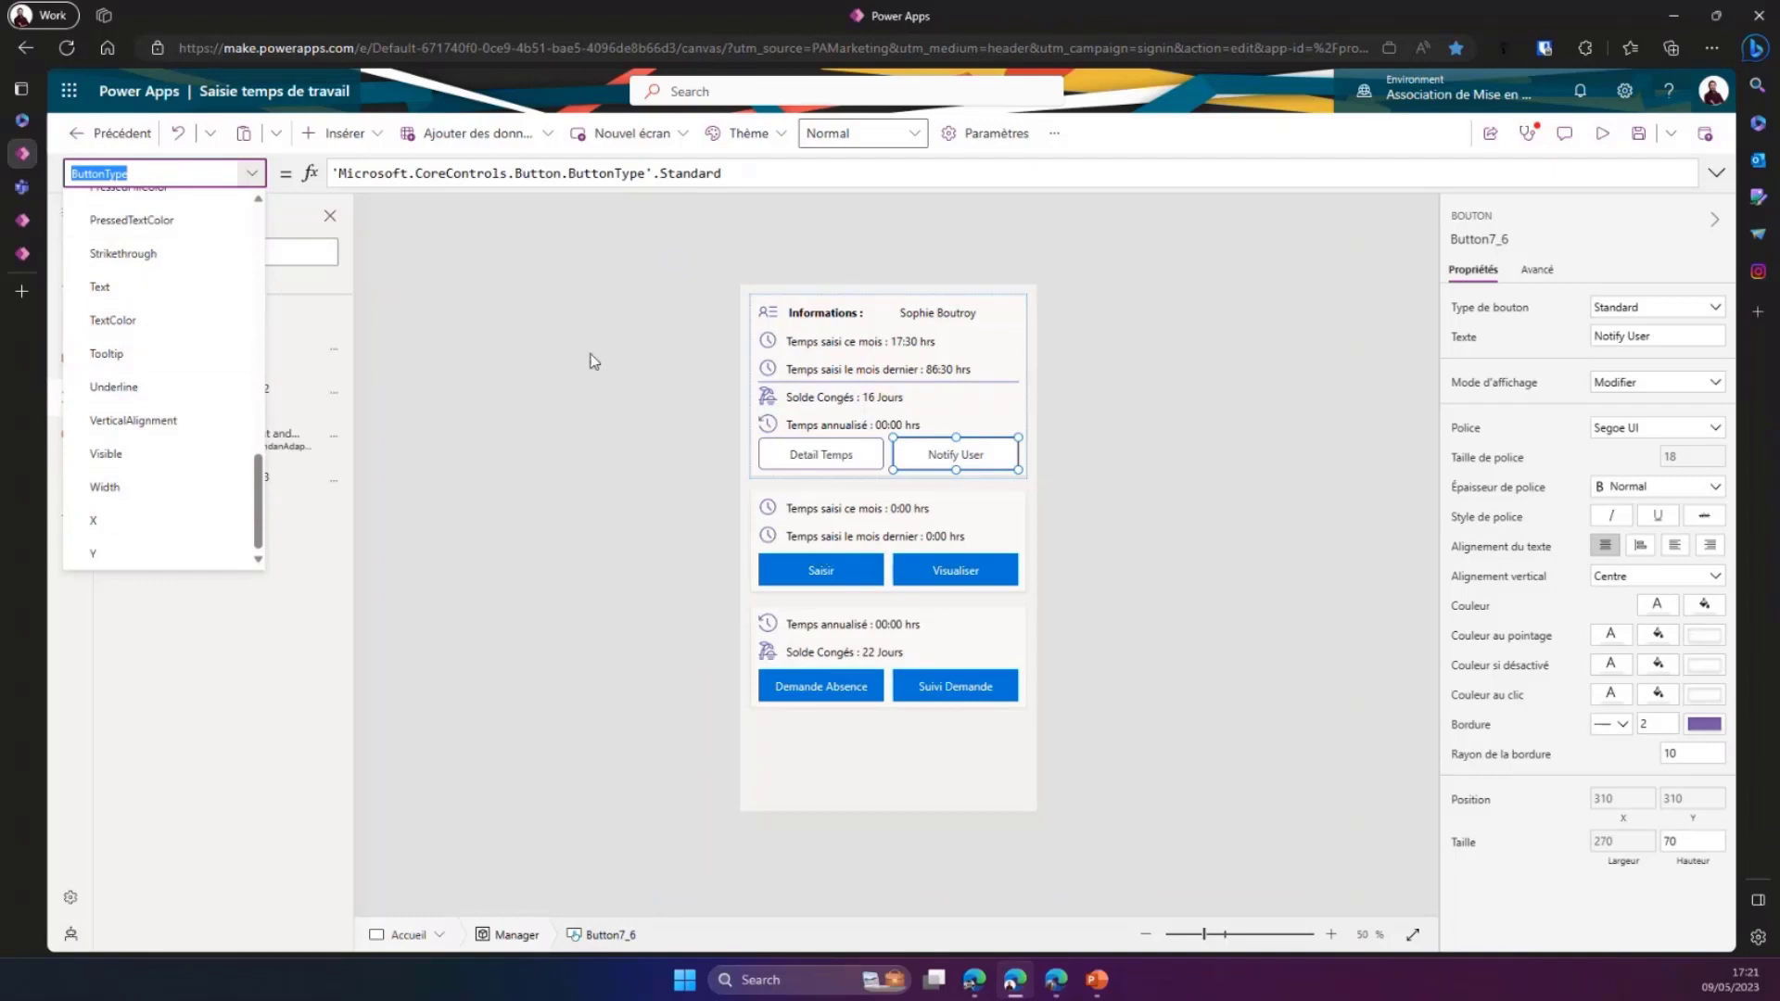
scroll(208, 278, up, 10)
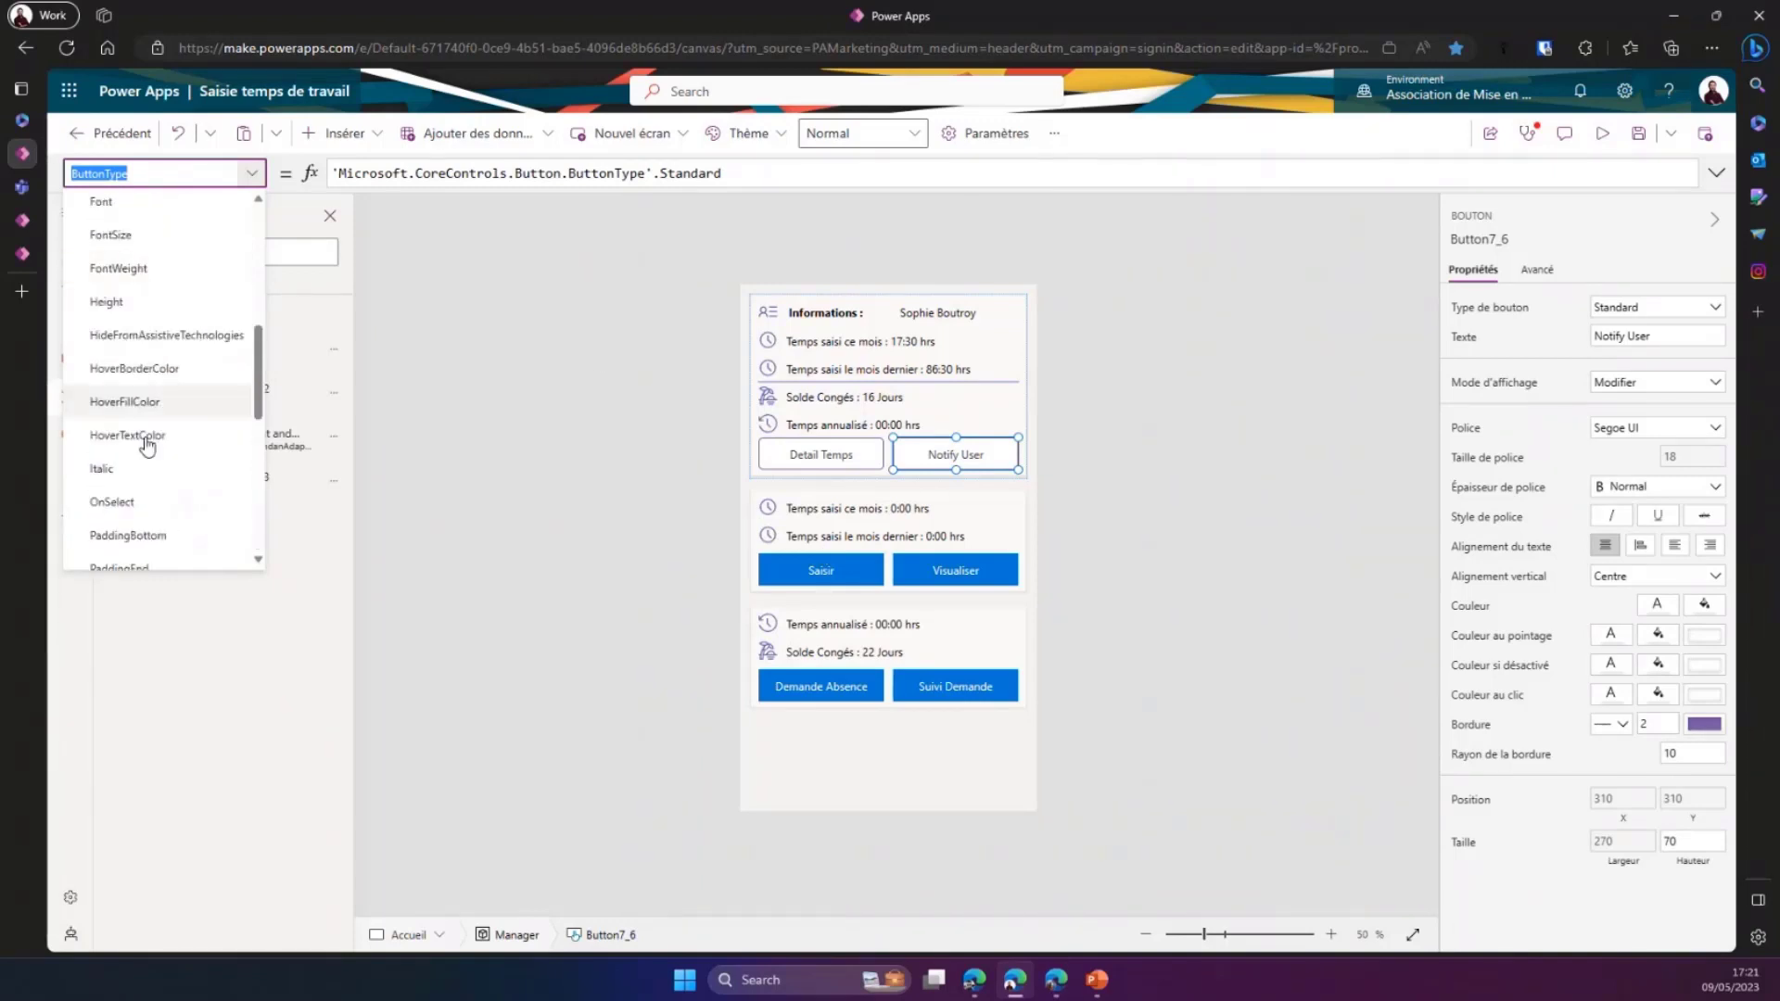
click(146, 502)
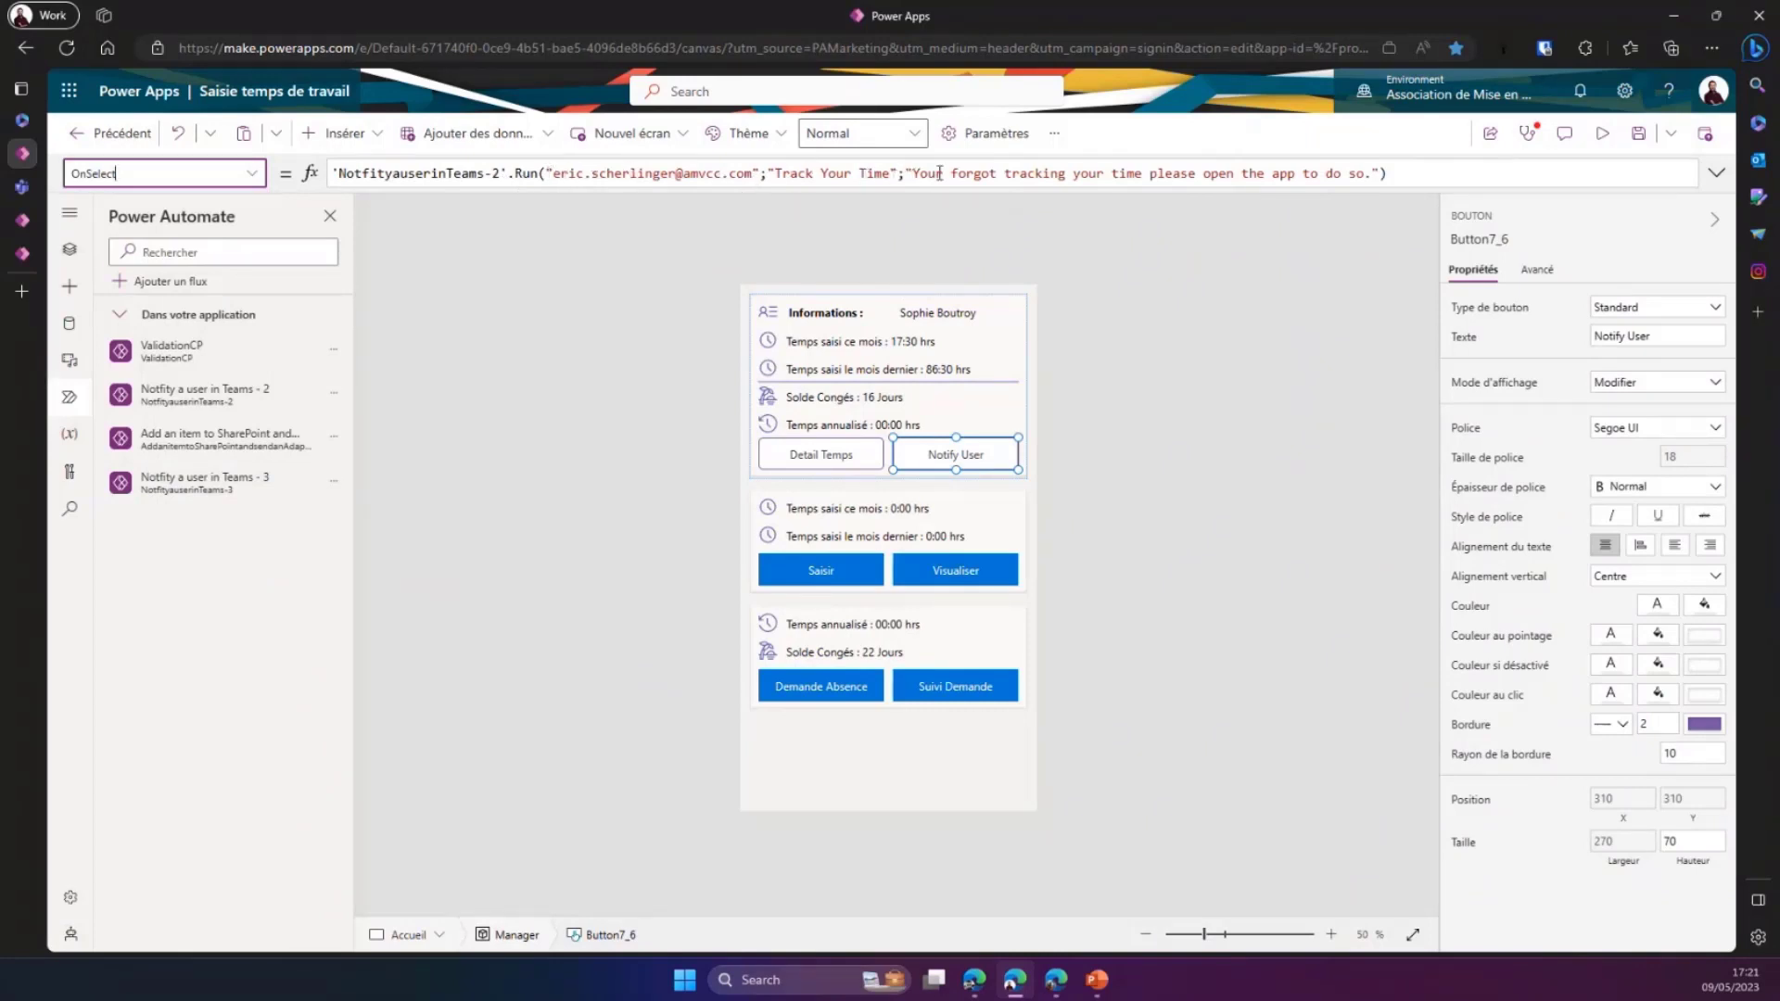
Preview the app, trigger Notify User, and open the app from the card in the Power Automate chat in Teams
click(1603, 132)
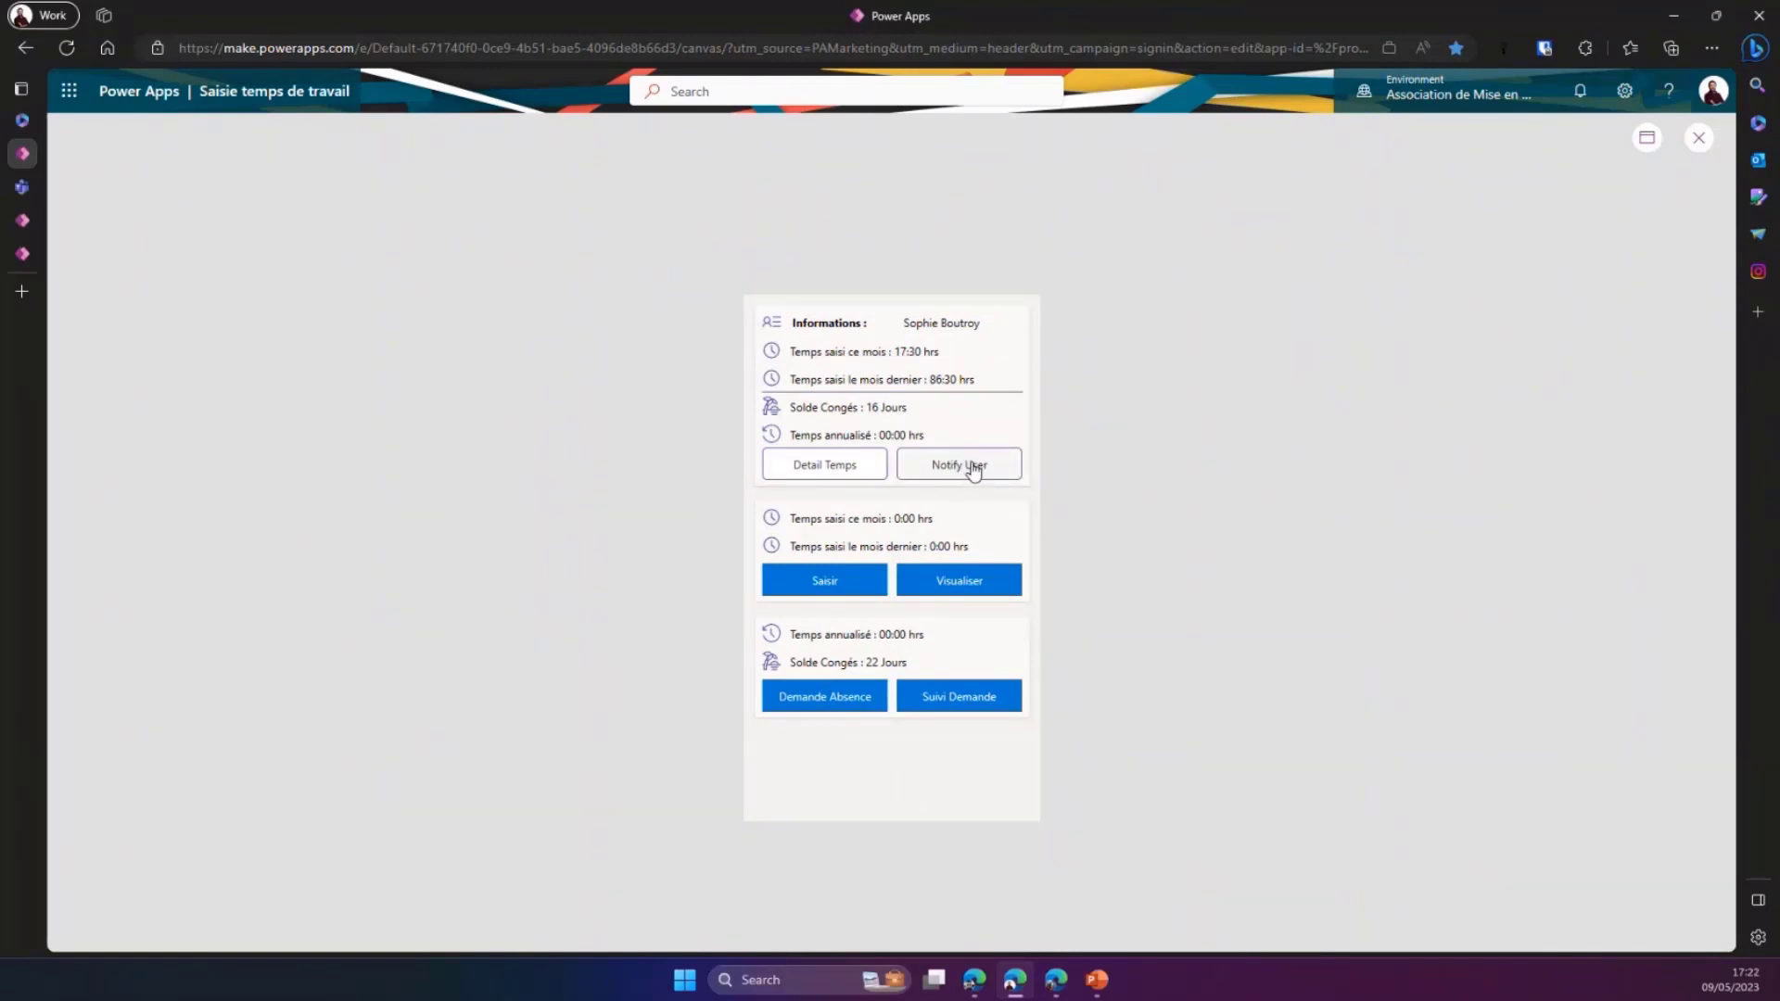
click(22, 186)
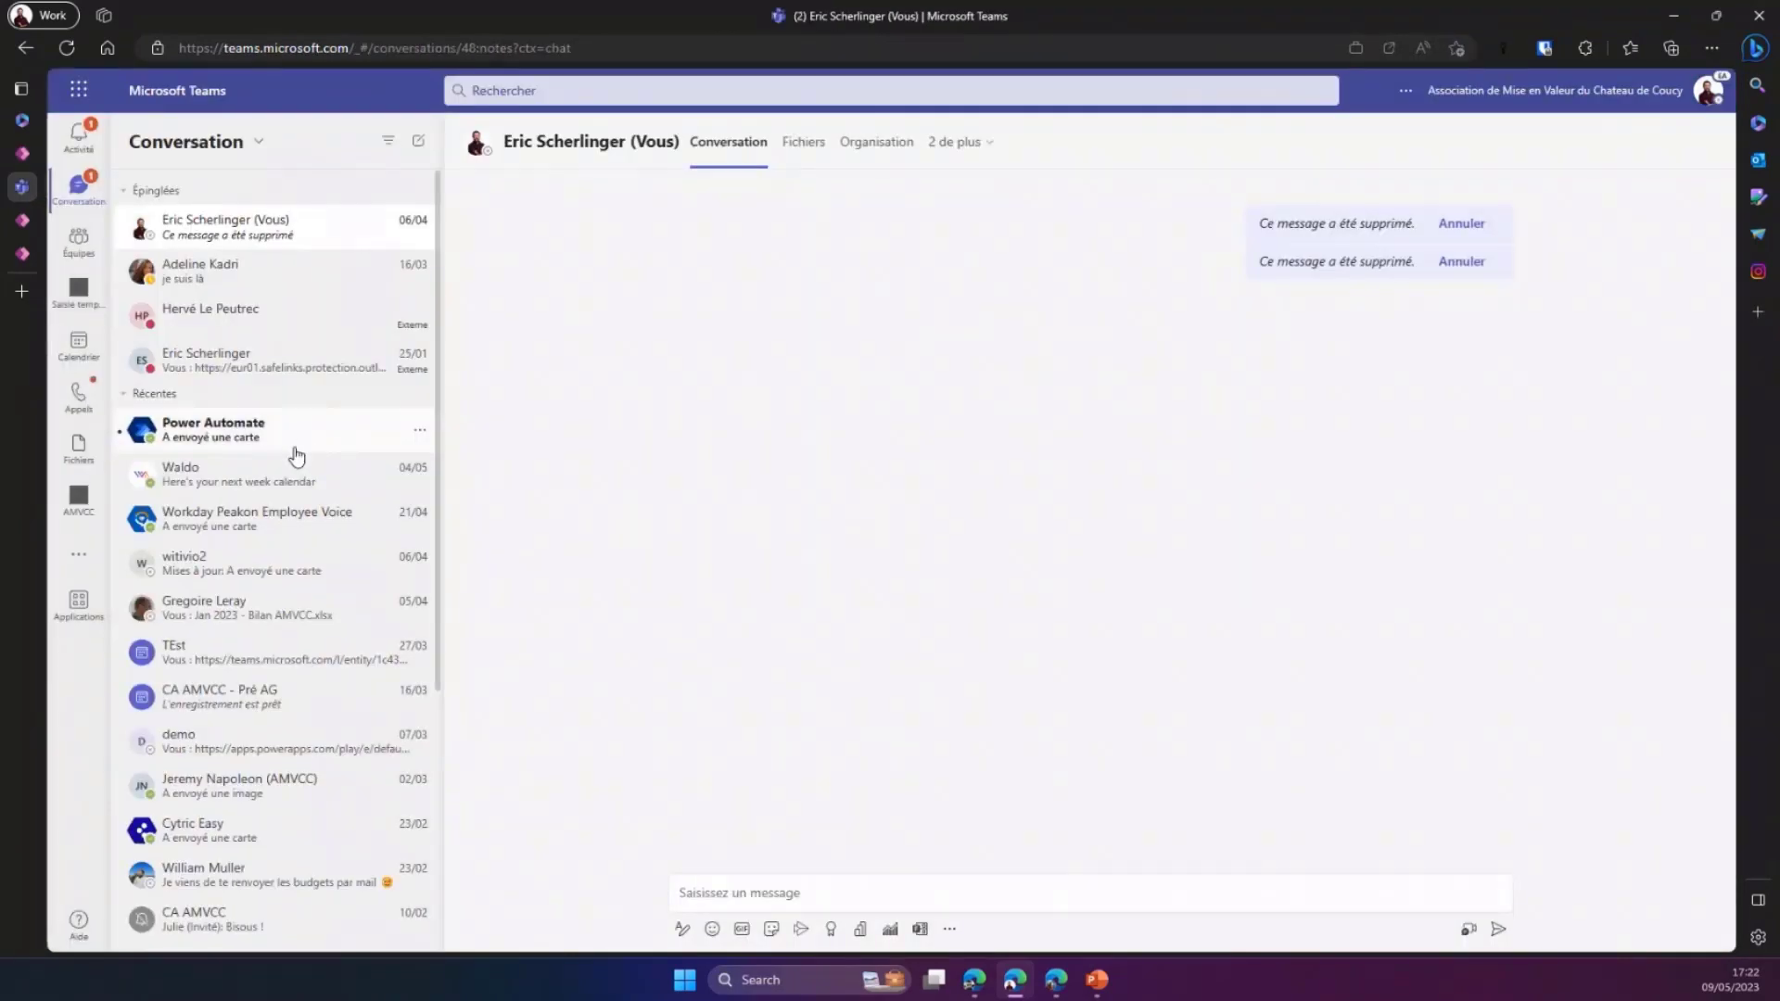
click(213, 429)
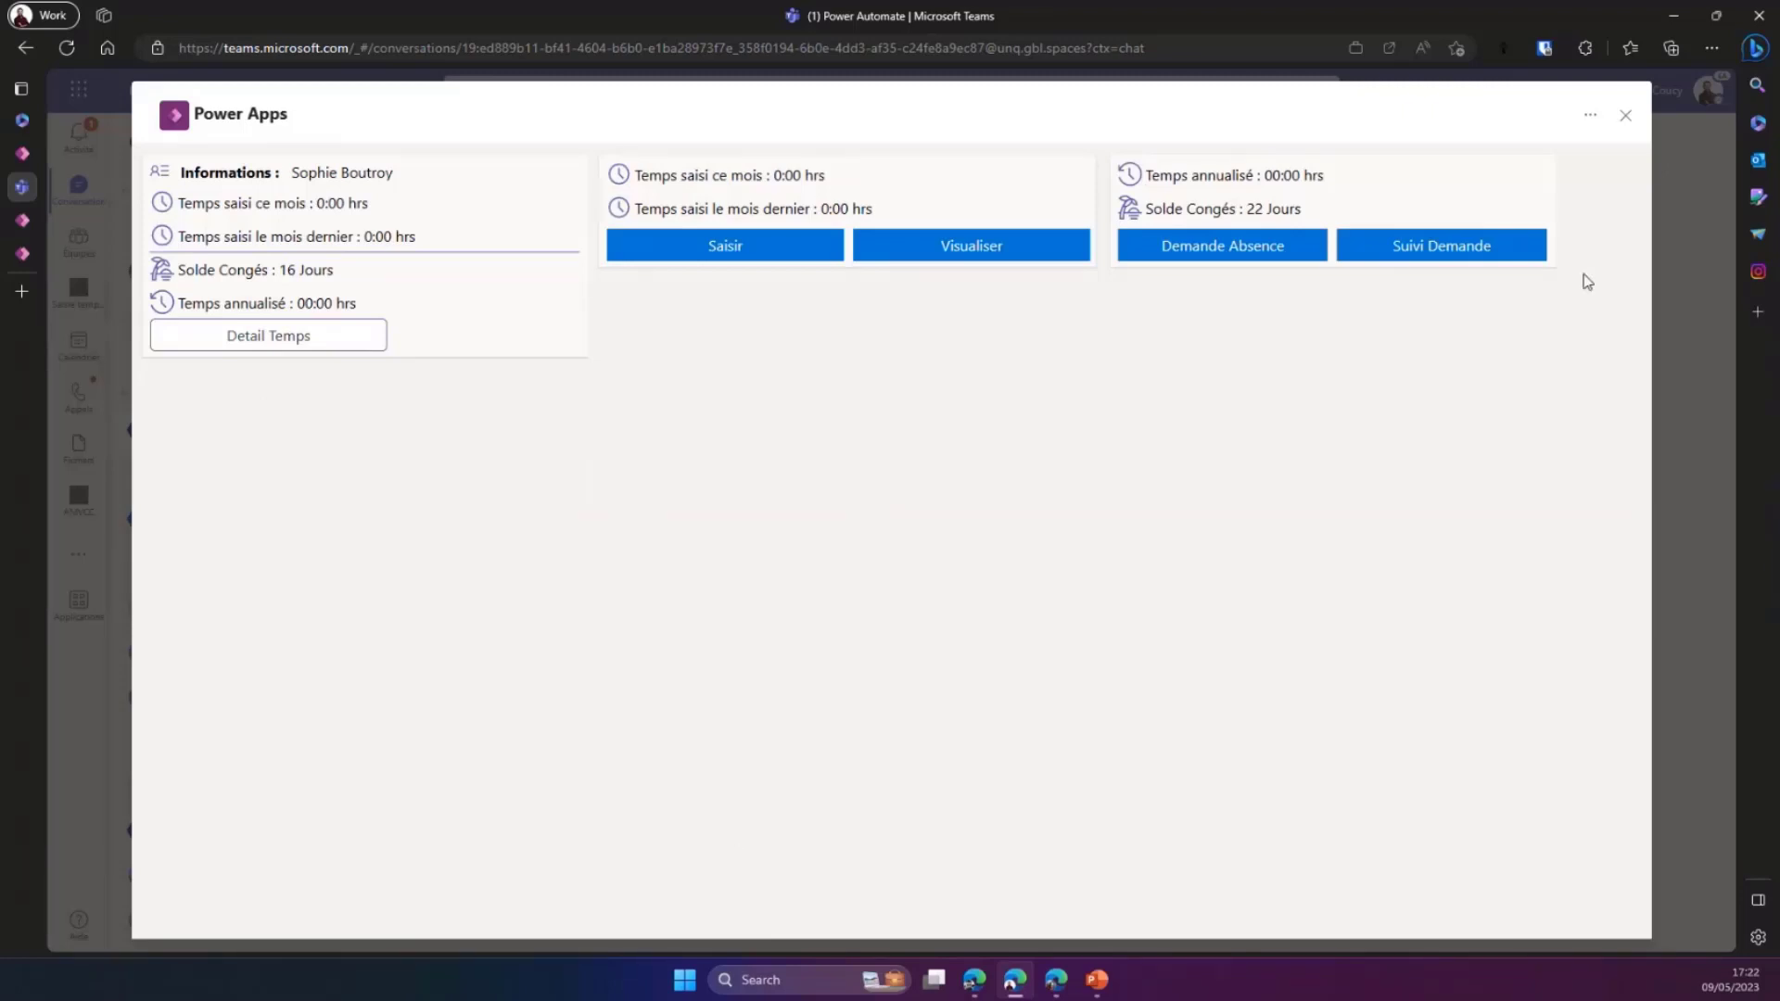
Close the Power Apps window in Teams, switch back to Power Apps and exit the app preview
click(1615, 140)
key(ctrl+shift+Tab)
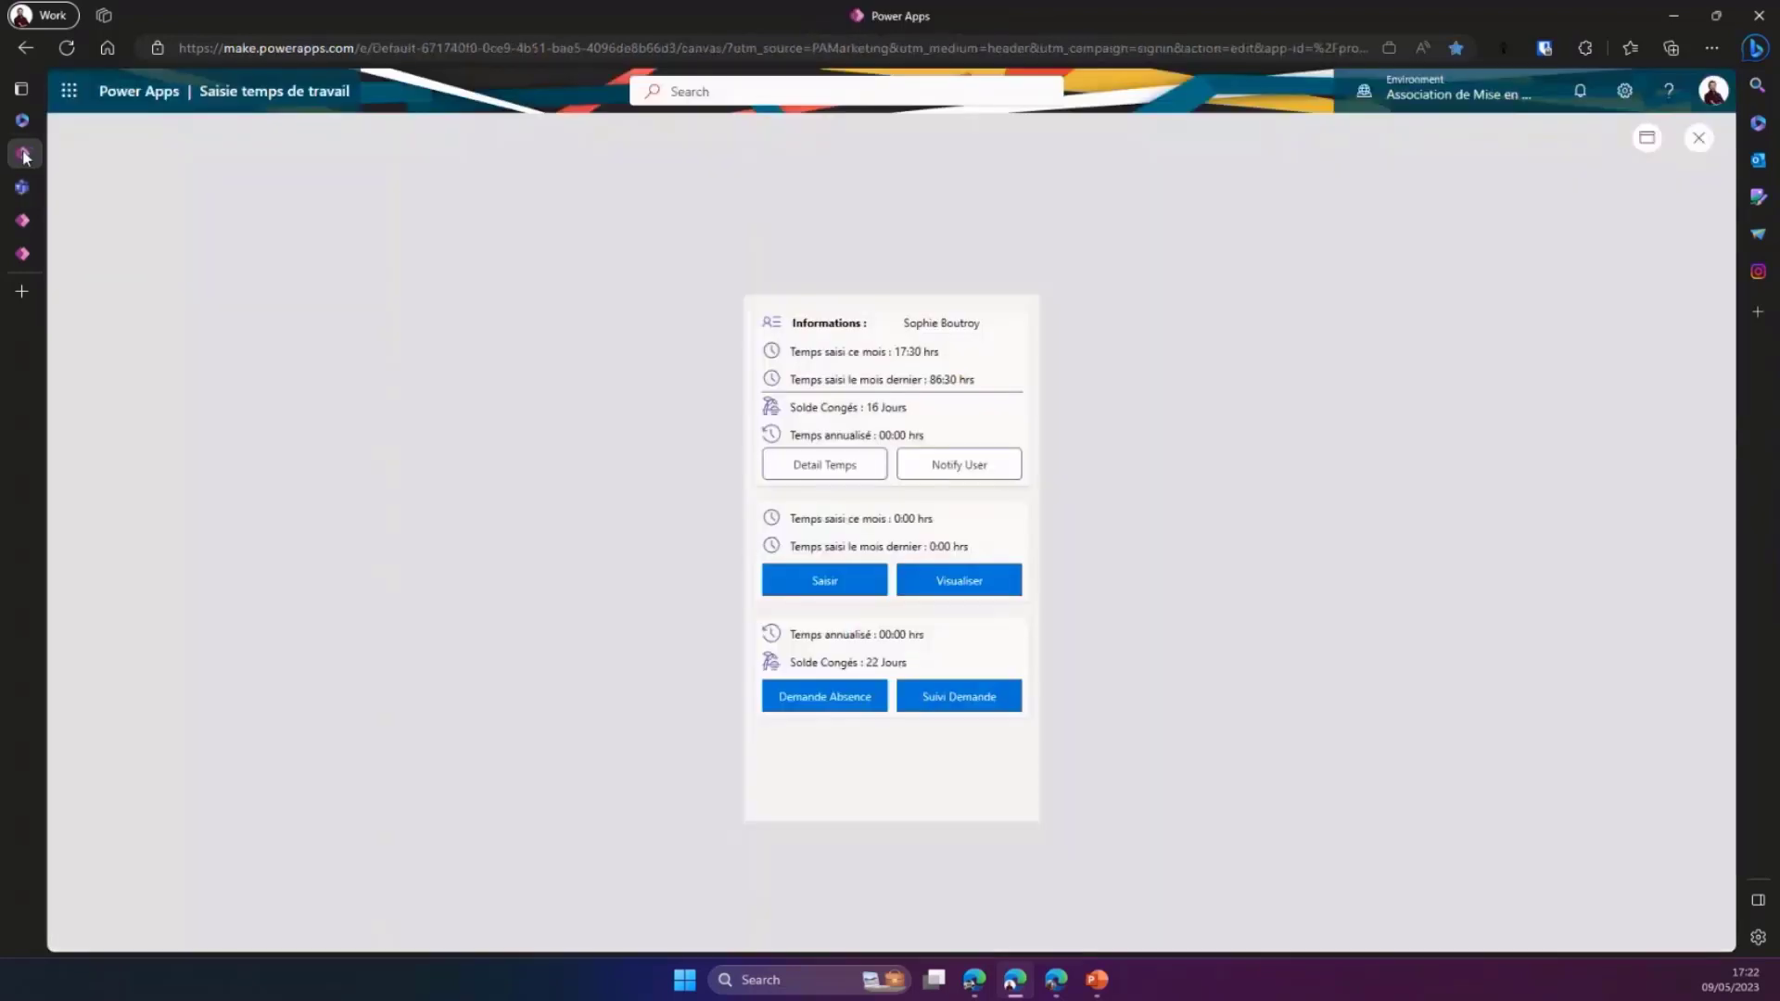
click(1699, 138)
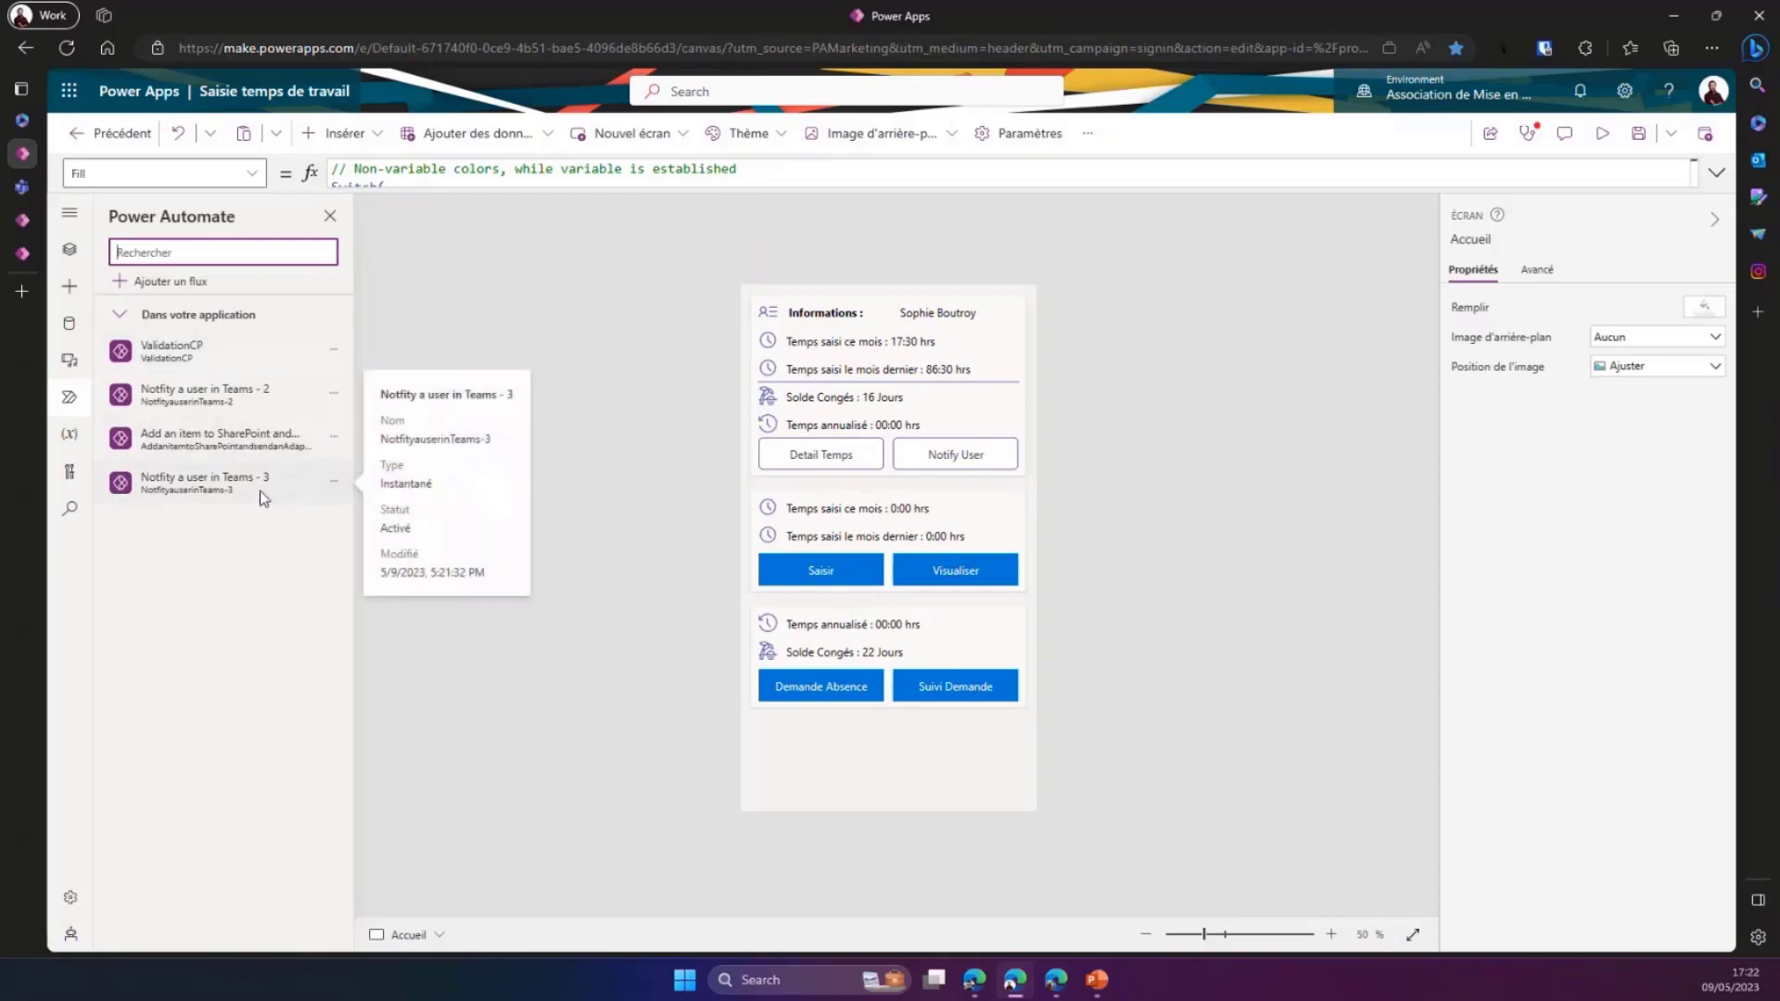
Open the "Add an item to SharePoint and send an Adaptive Card in Teams" flow for editing and expand its deepLinkChatAuthor action
click(334, 442)
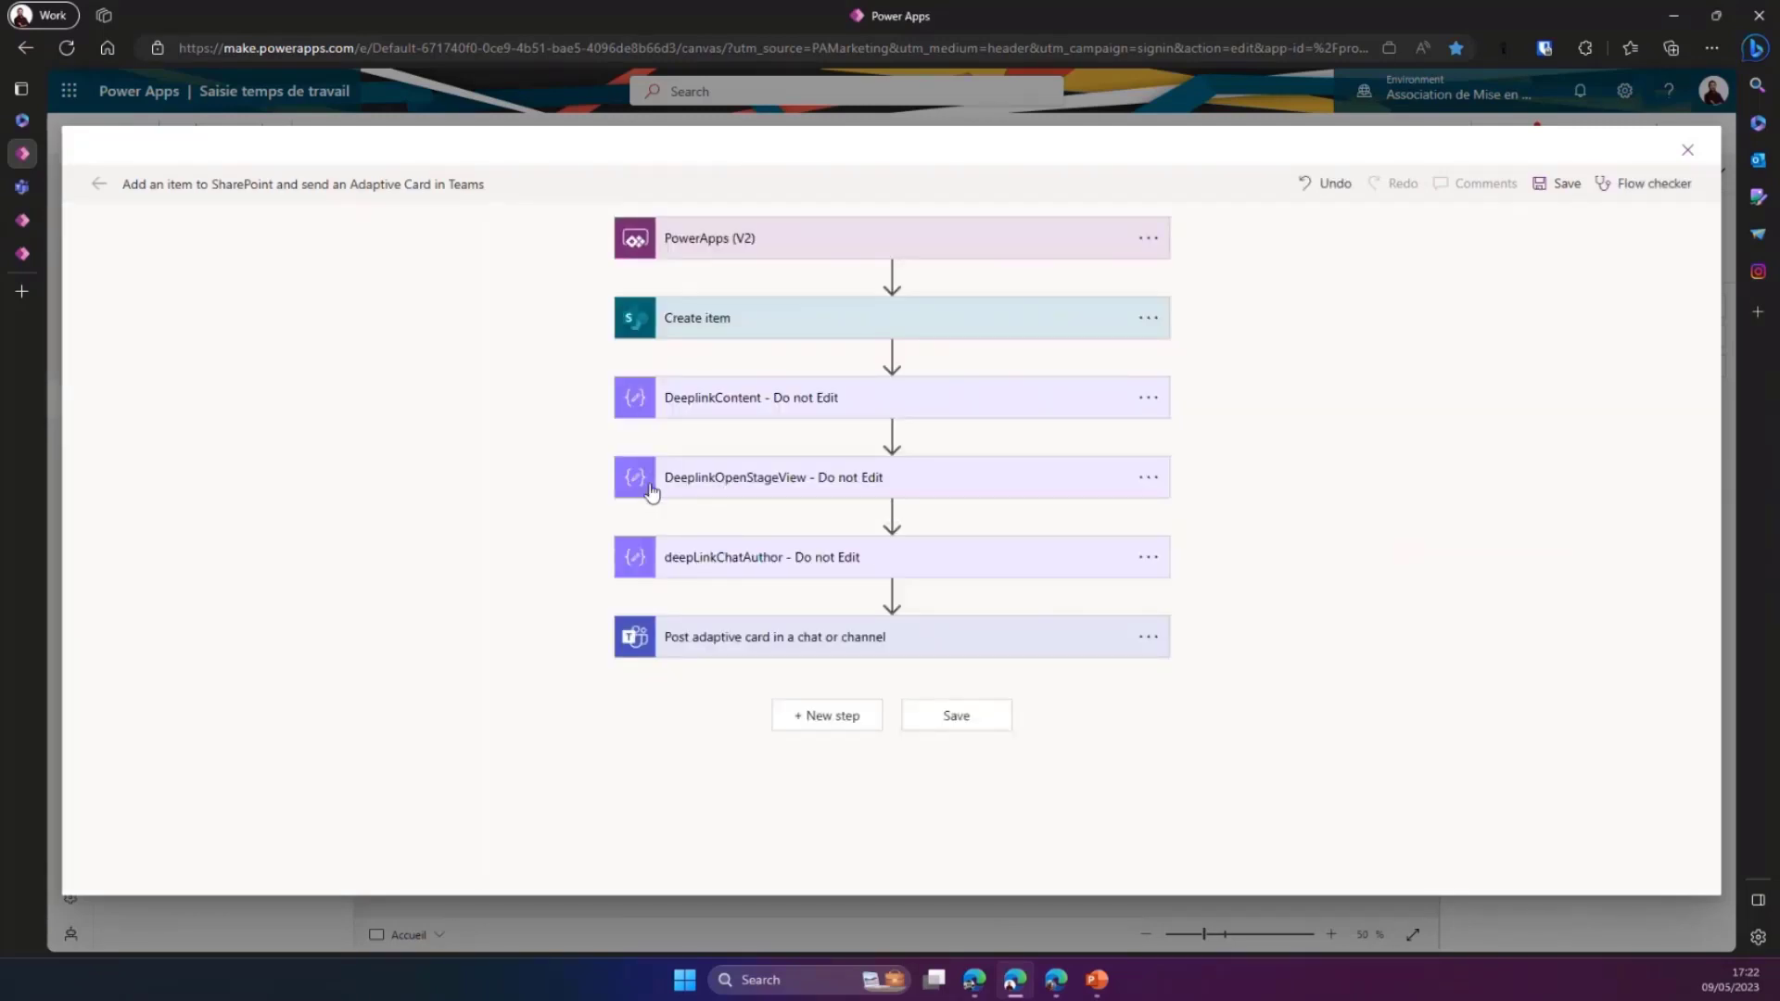
click(783, 566)
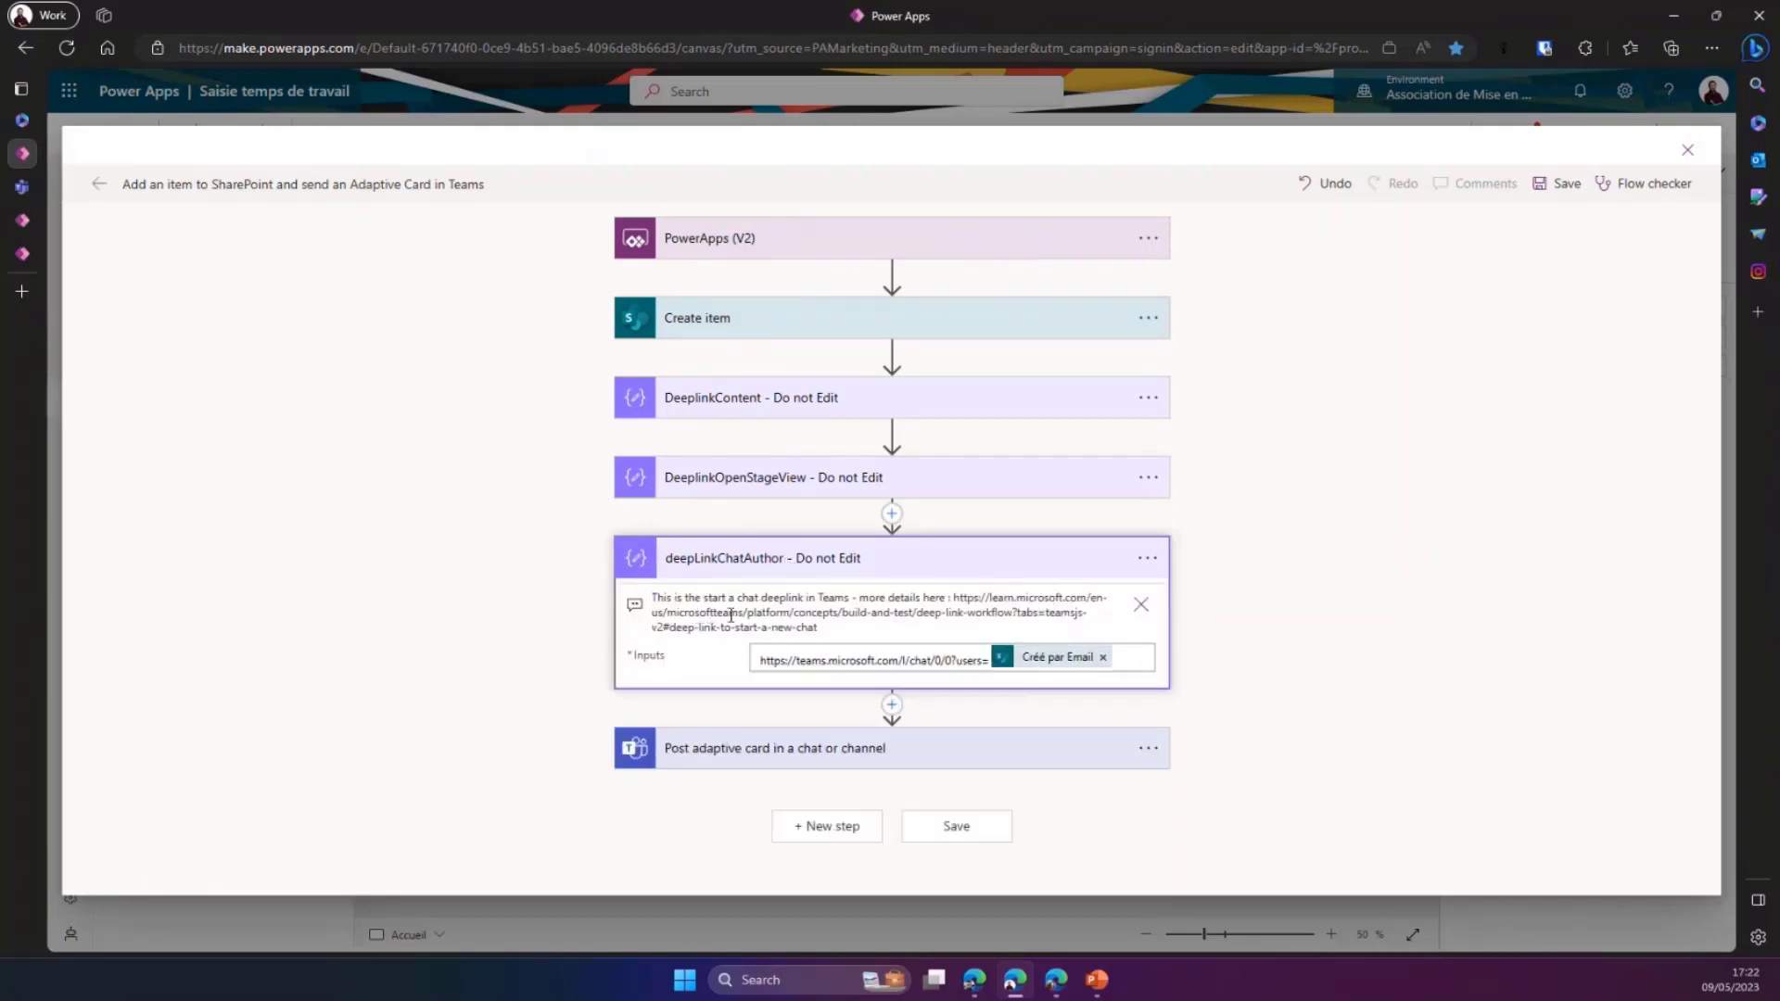